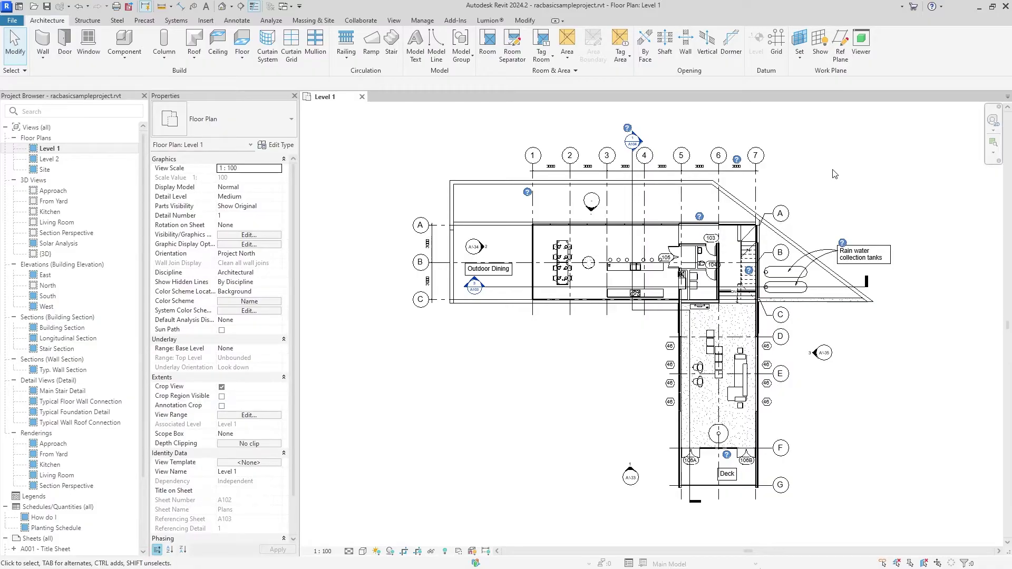
Open the Level 1 floor plan and frame the building wing down to grid G
scroll(825, 199, down, 1)
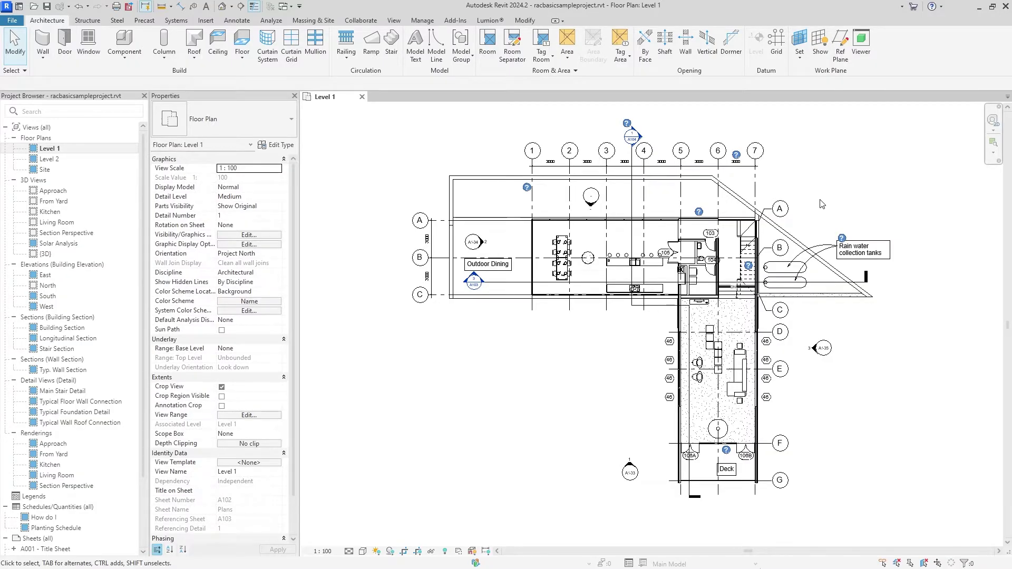
double_click(77, 153)
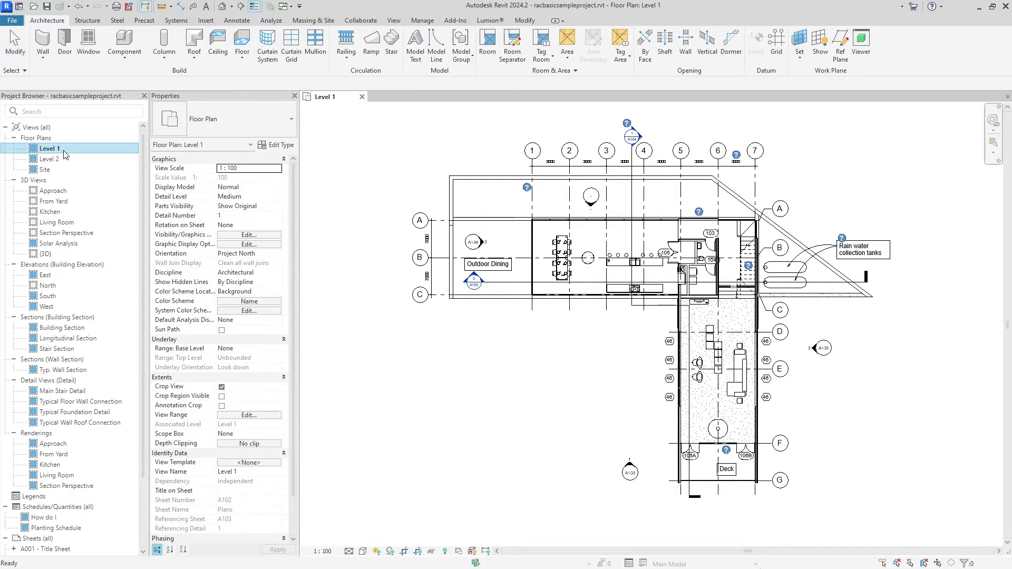
middle_drag(709, 305, 609, 298)
scroll(601, 253, up, 1)
scroll(590, 205, down, 1)
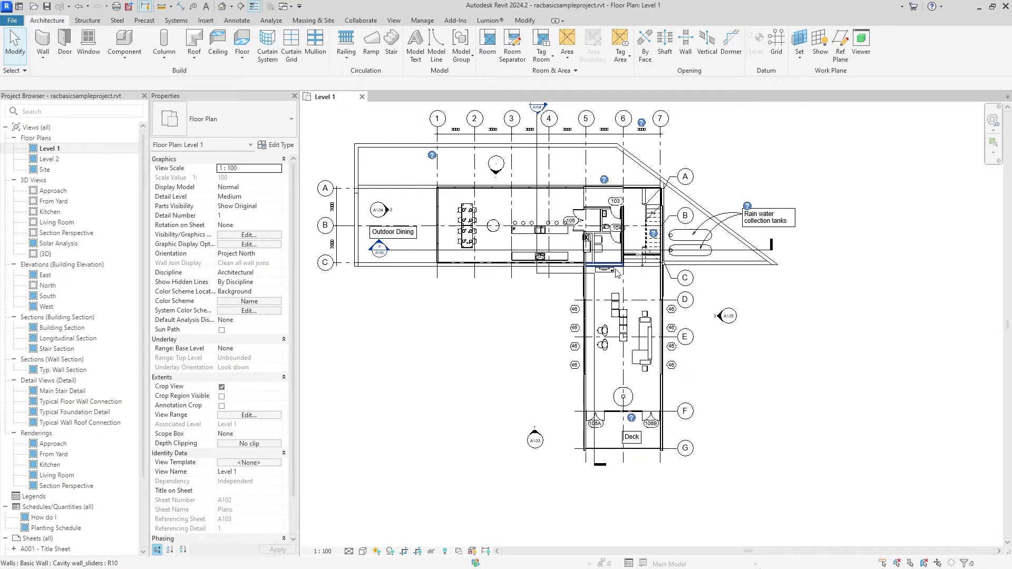
drag(573, 174, 679, 460)
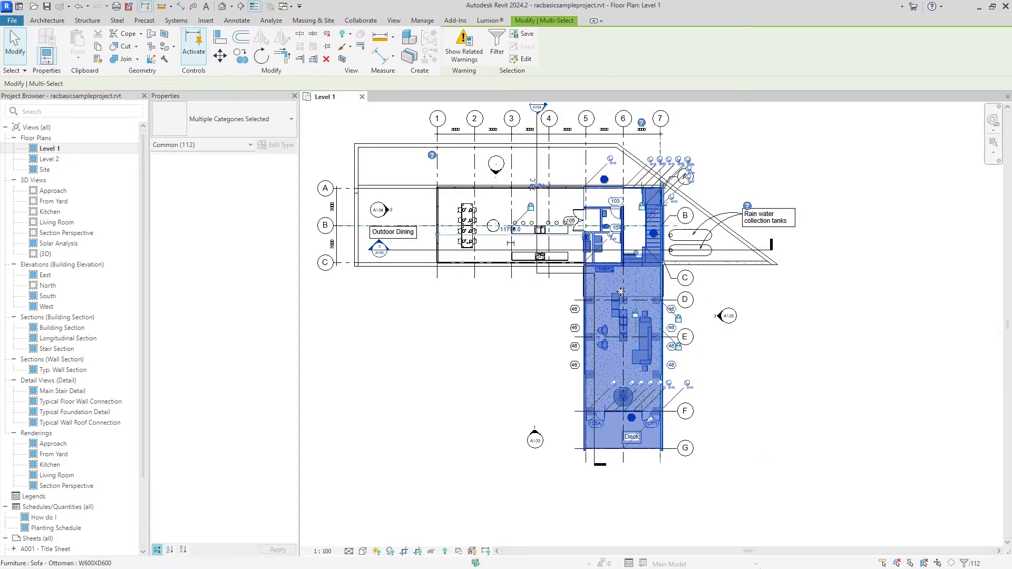
click(888, 336)
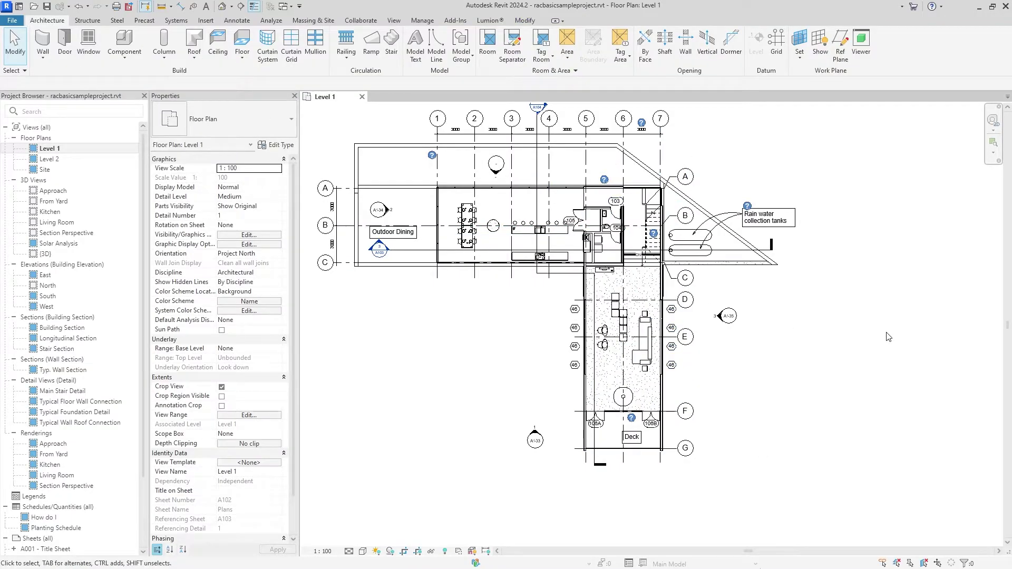
key(ctrl+z)
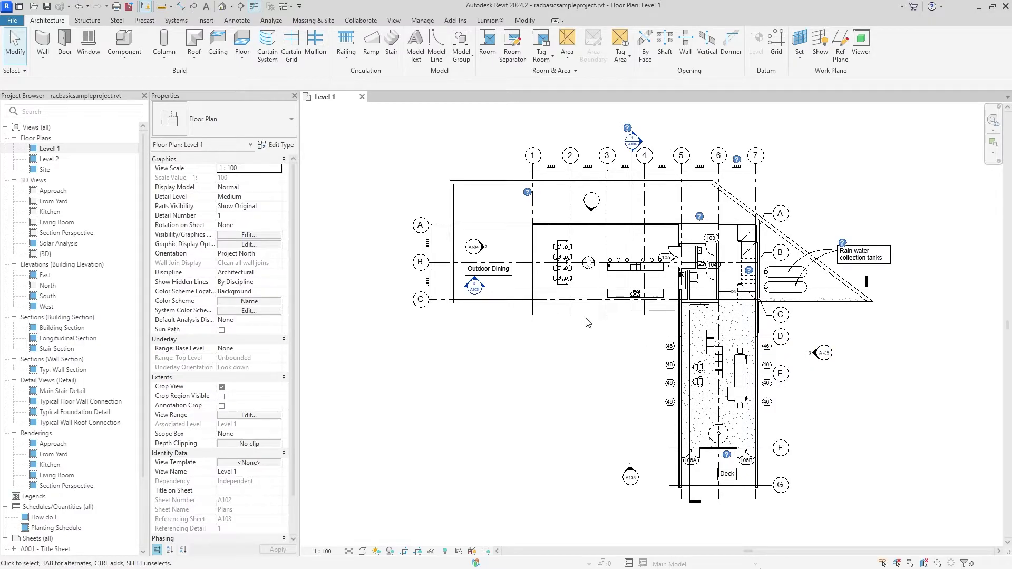
Start a perspective camera left of the building, then cancel that placement
click(394, 20)
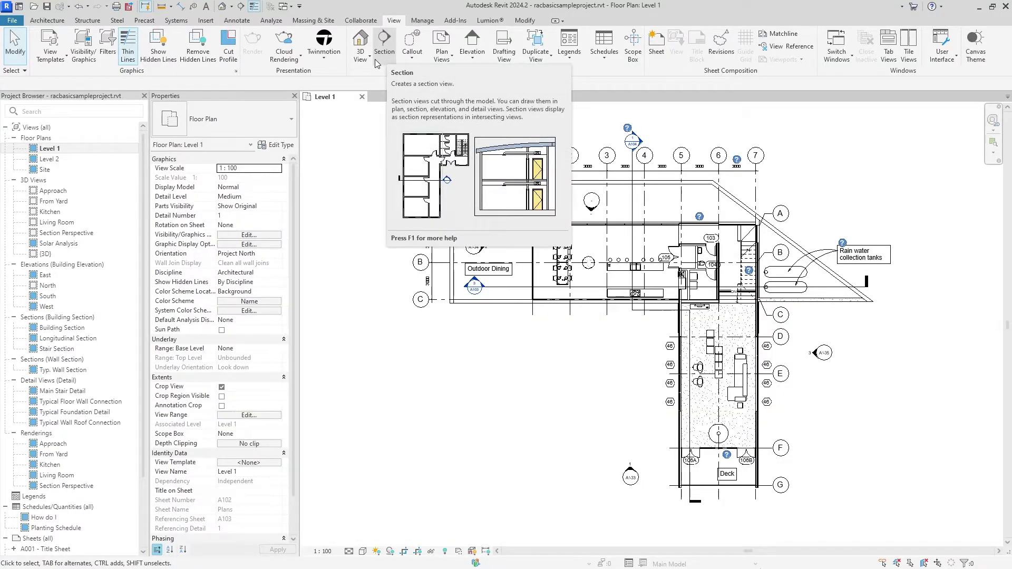
click(363, 61)
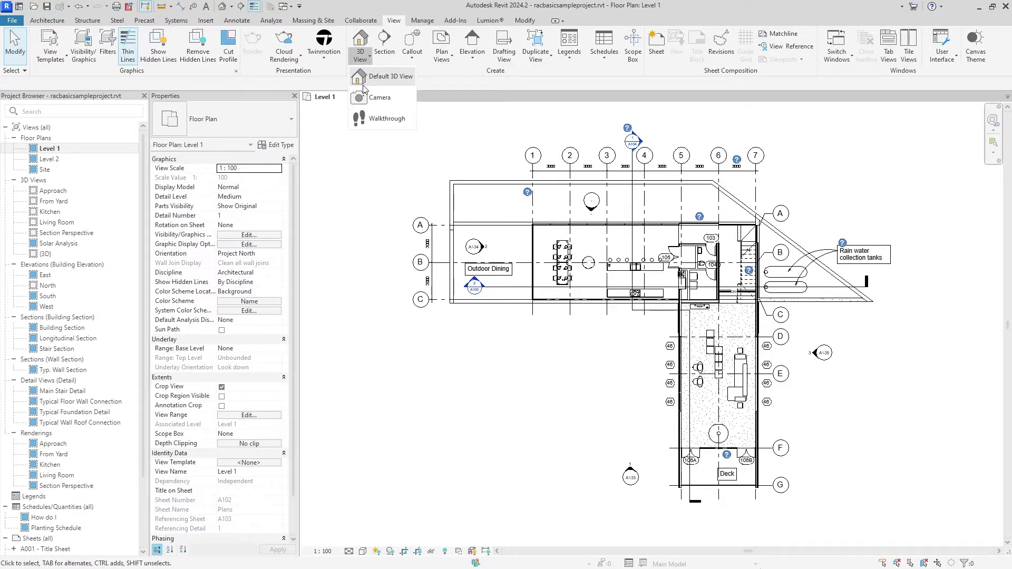
click(375, 97)
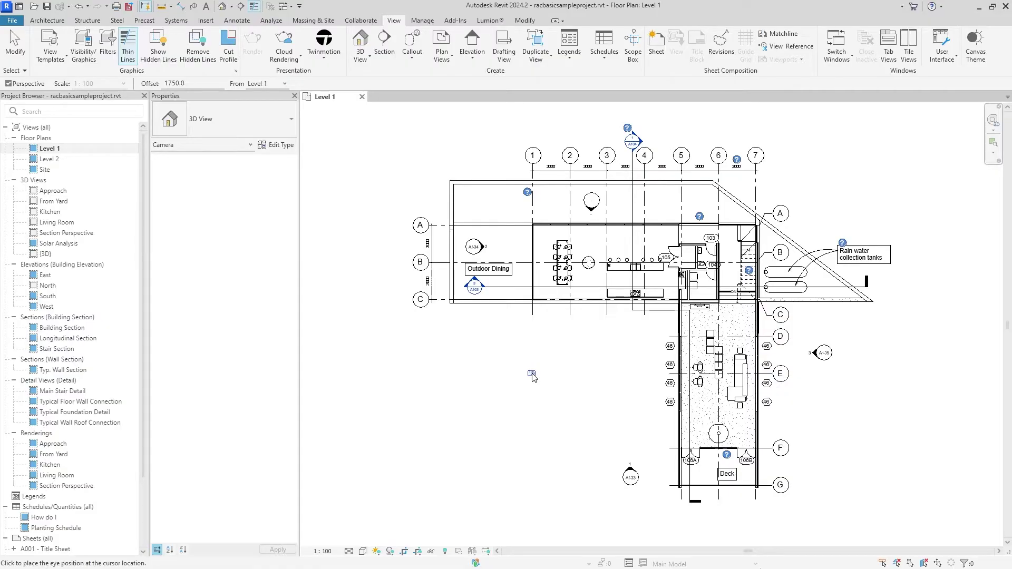
click(531, 374)
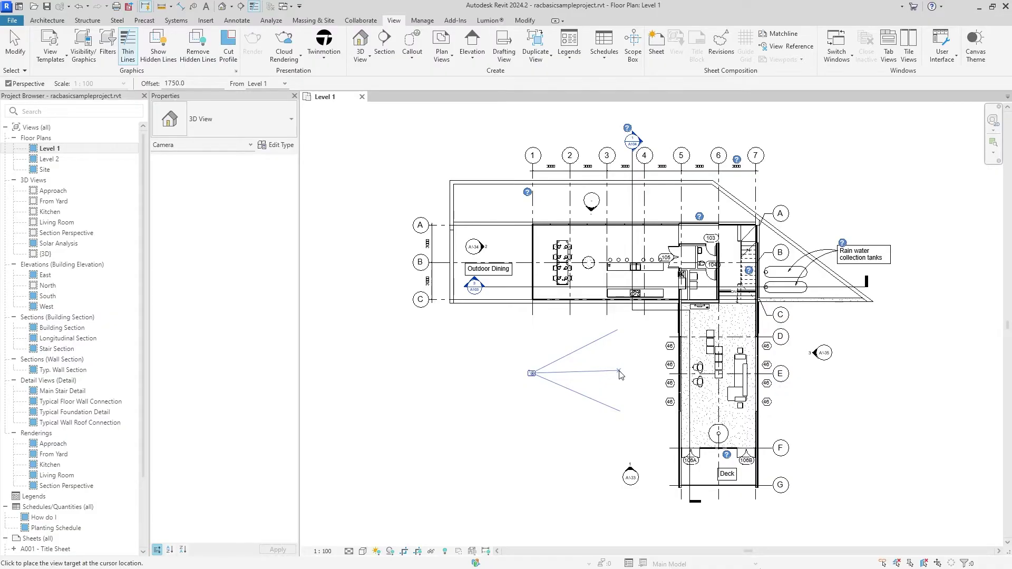
key(Escape)
Place a perspective camera with its eye on grid line E, targeting grid E's bubble
scroll(733, 377, up, 6)
middle_drag(739, 388, 651, 367)
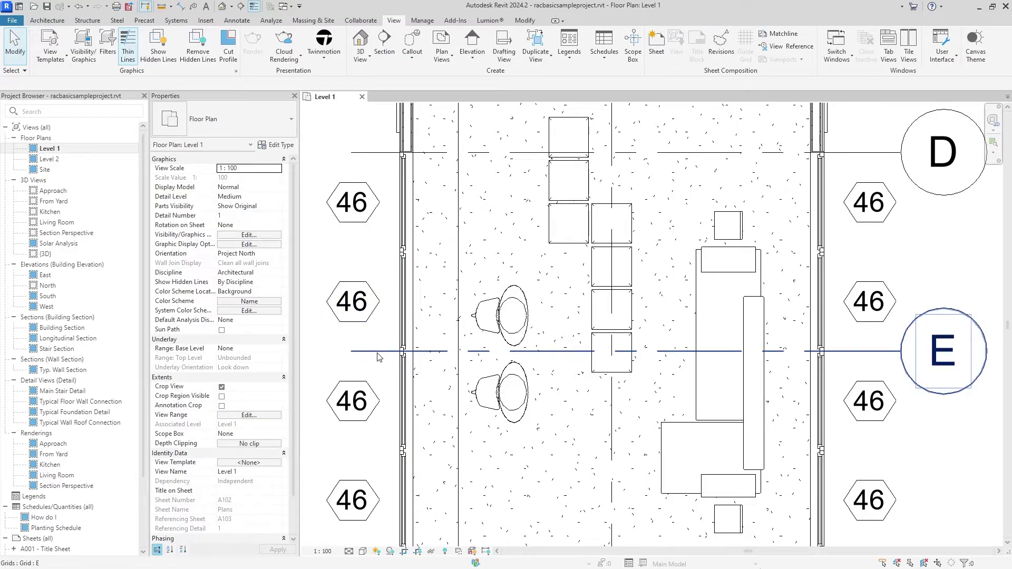
click(361, 52)
click(367, 95)
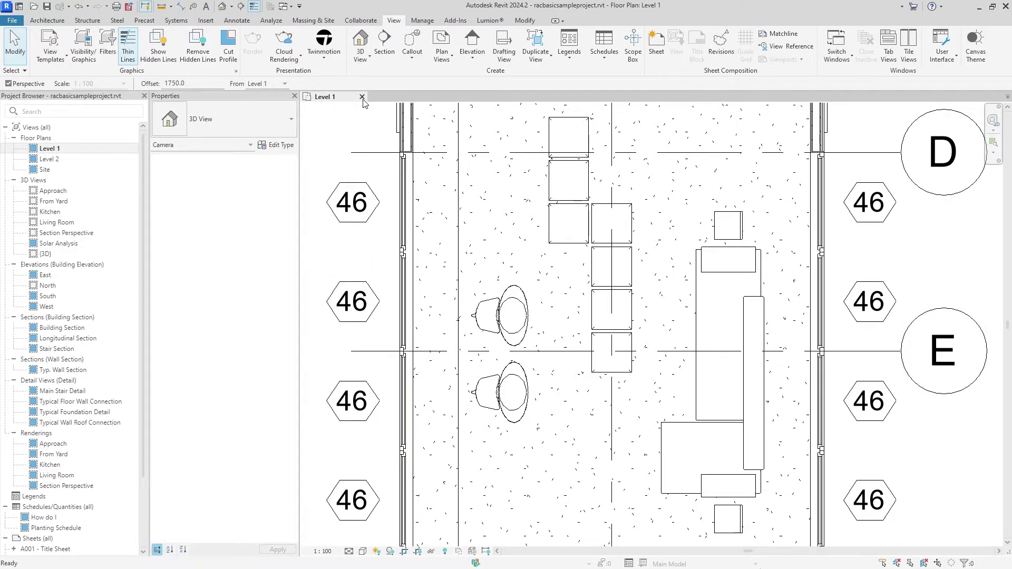
scroll(357, 350, up, 8)
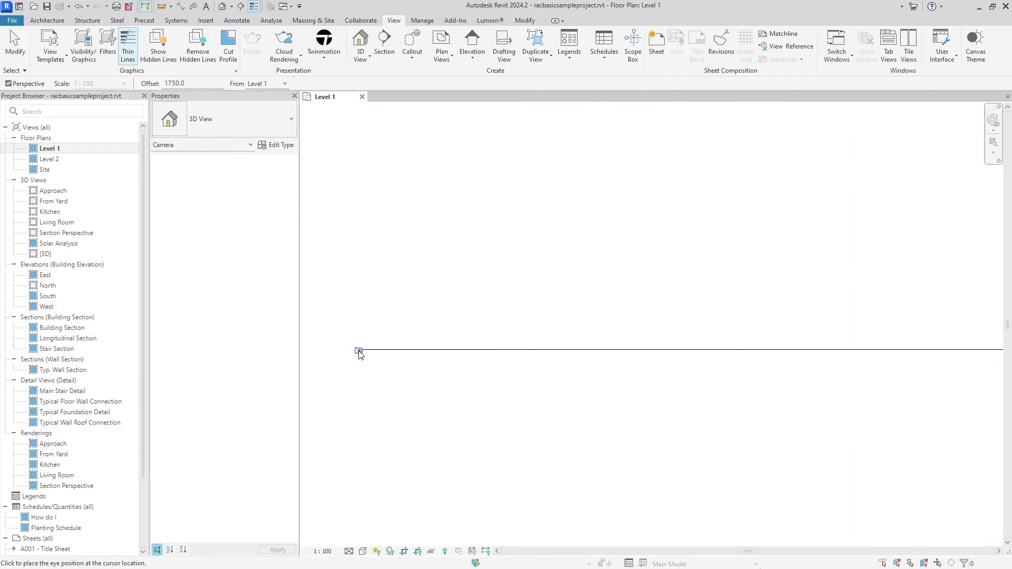
click(358, 351)
scroll(357, 350, down, 3)
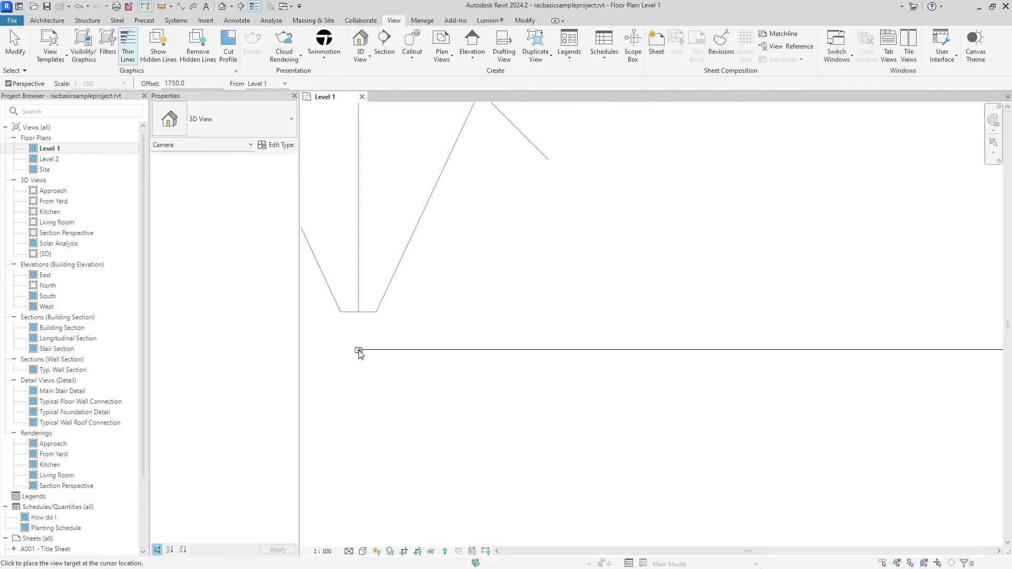
middle_drag(357, 350, 637, 316)
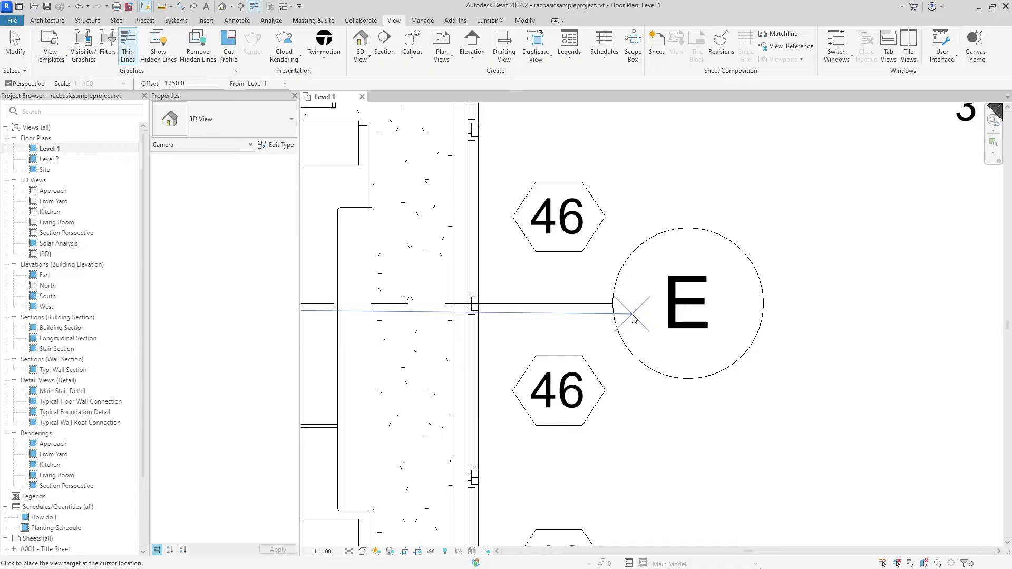
scroll(590, 303, up, 6)
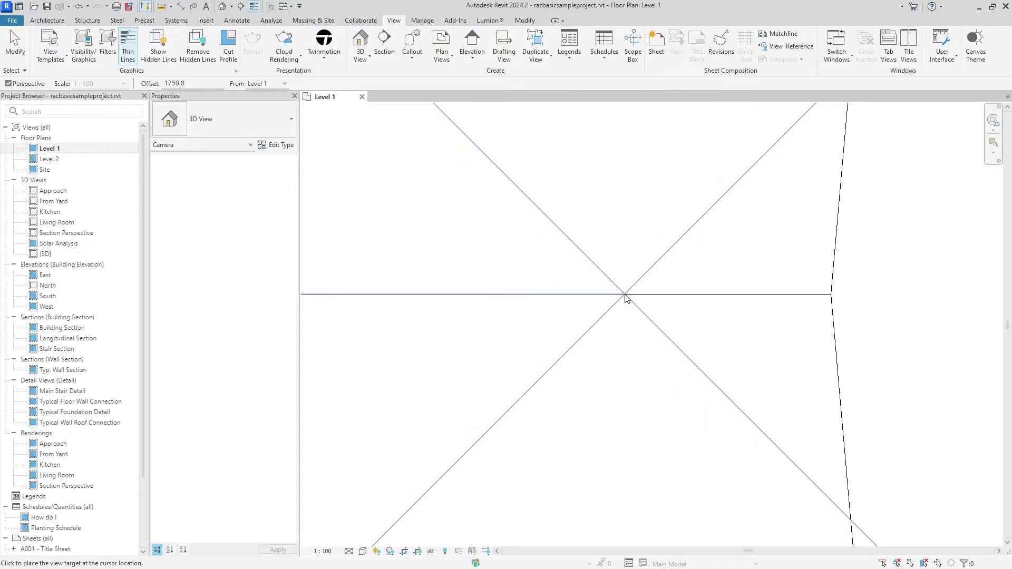
click(625, 295)
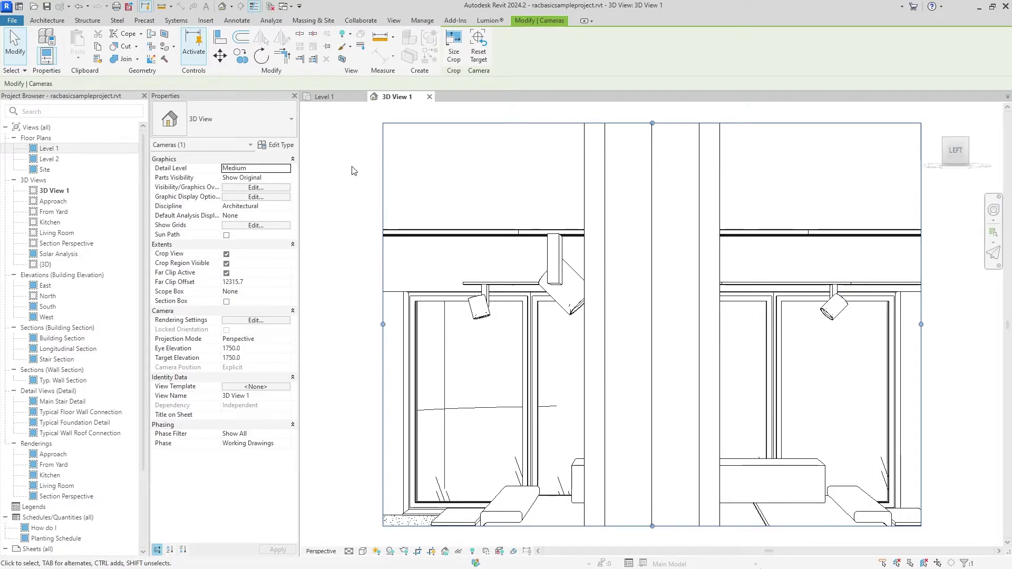
In the Level 1 plan, move the camera west of the building along grid E
click(332, 98)
scroll(622, 297, up, 5)
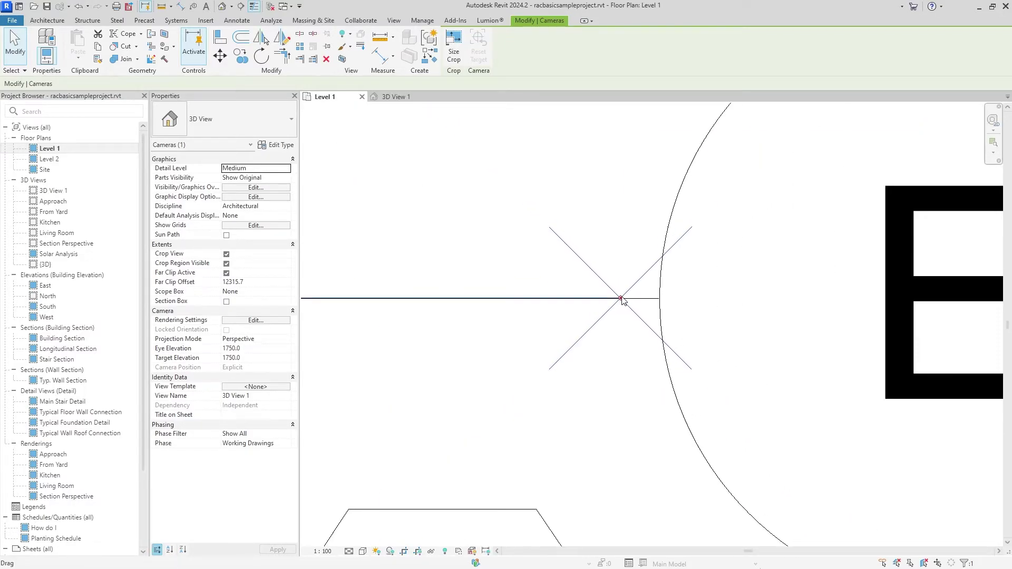
scroll(610, 291, down, 7)
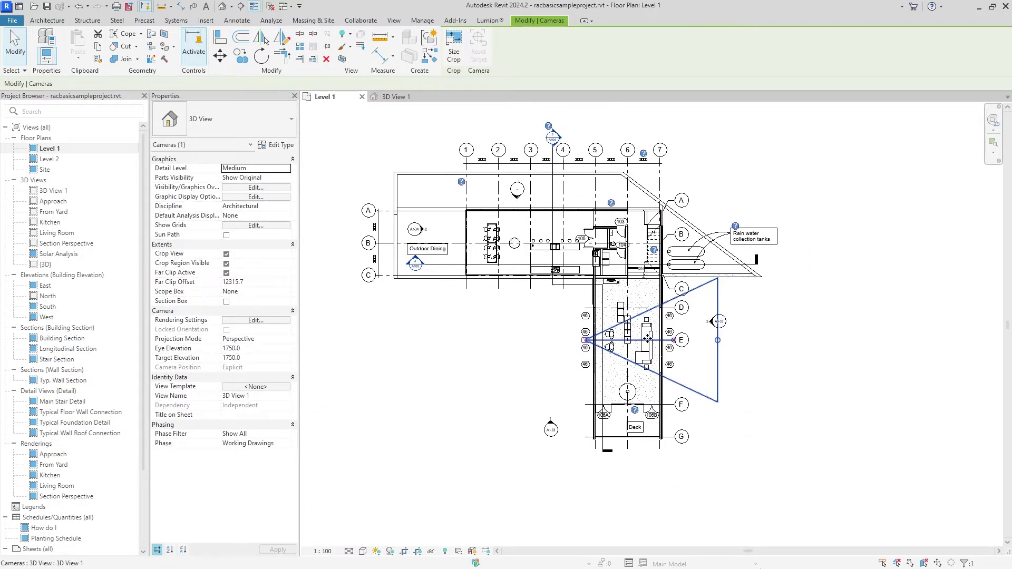
drag(654, 338, 800, 329)
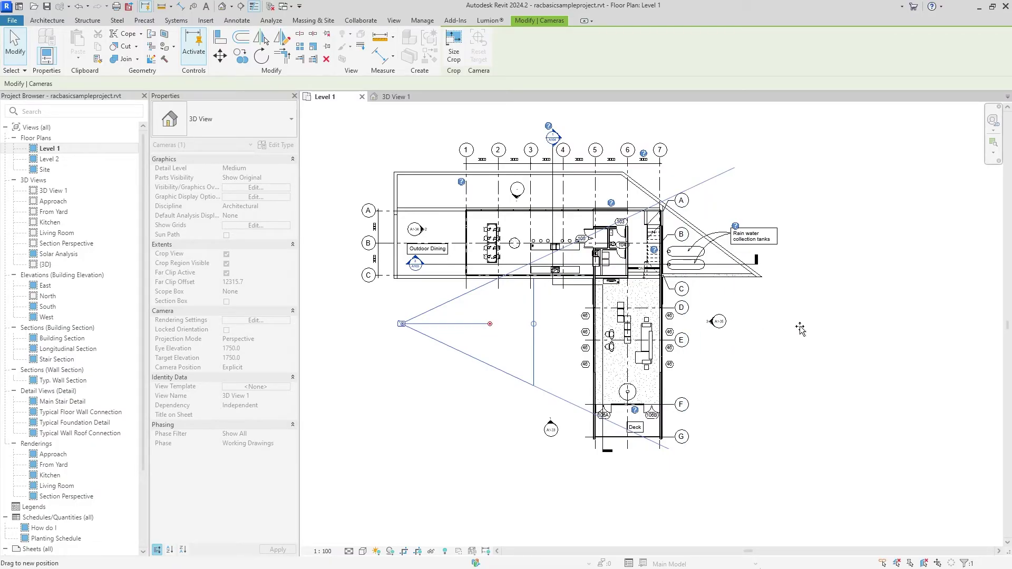
Stretch the camera's far clip across and past the house, to 36935.8
drag(800, 329, 800, 329)
scroll(610, 330, down, 3)
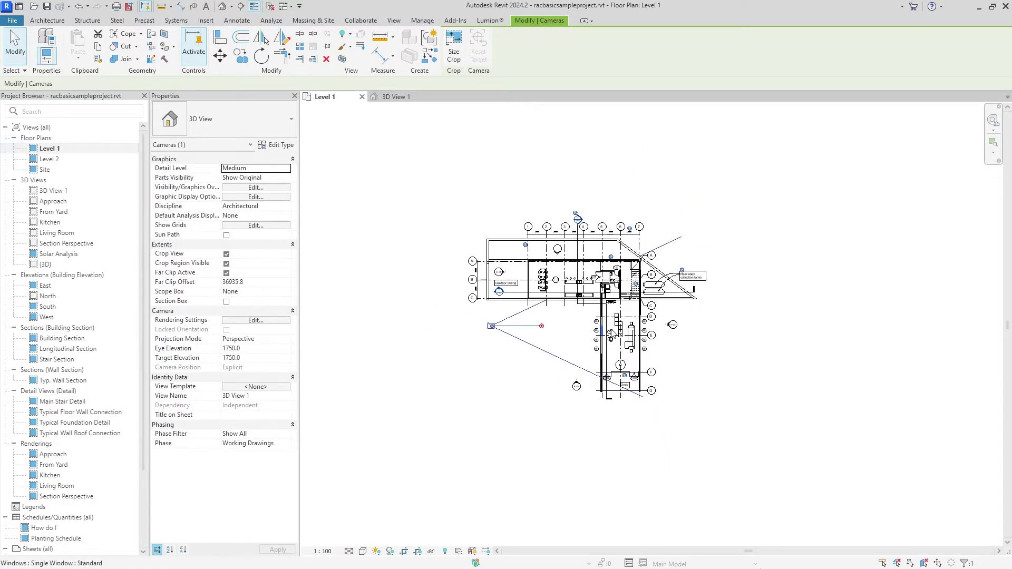
scroll(479, 328, down, 1)
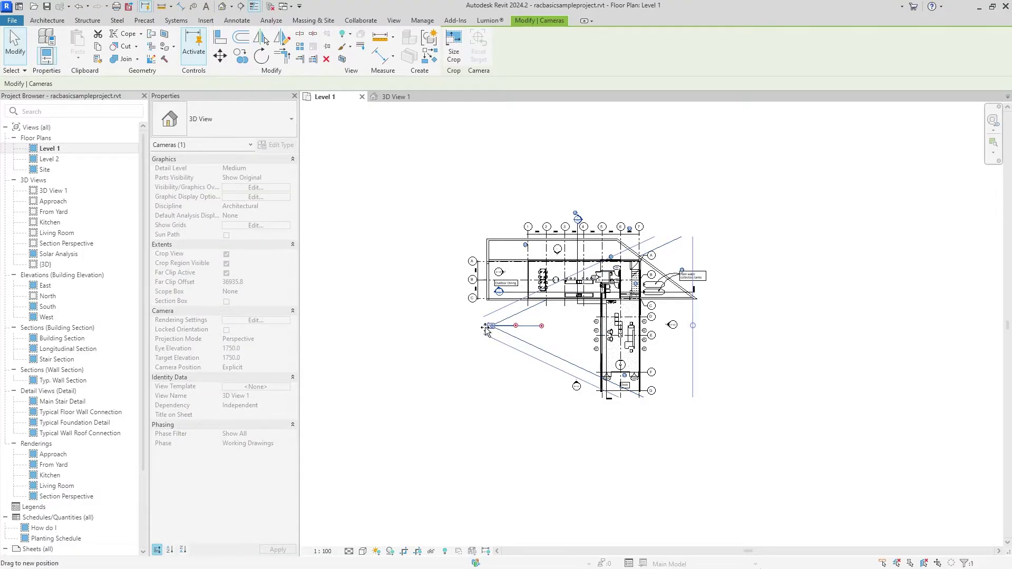
drag(658, 325, 695, 328)
Turn off cropping on the Level 1 plan and recentre the full plan
click(598, 348)
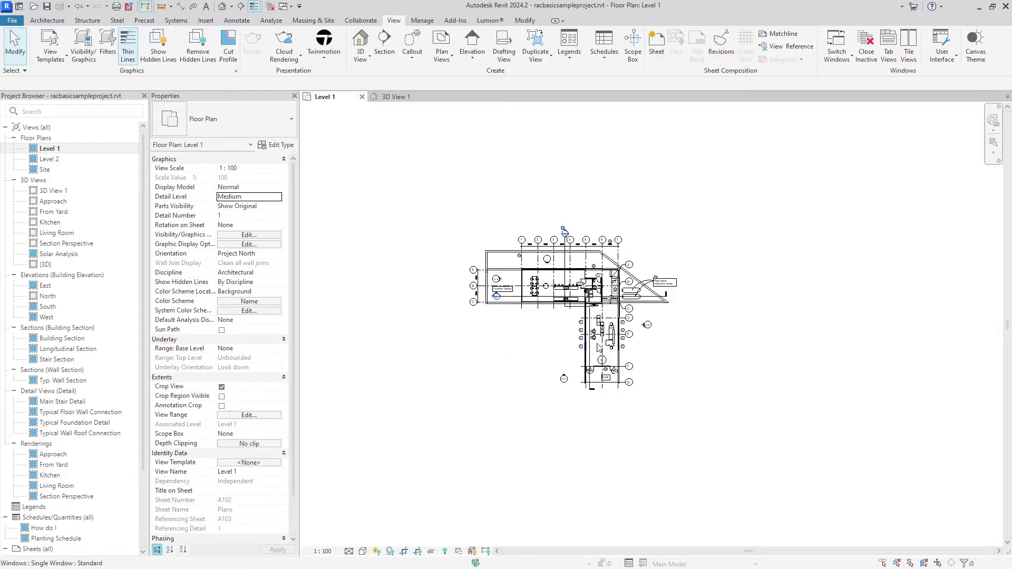
middle_click(598, 347)
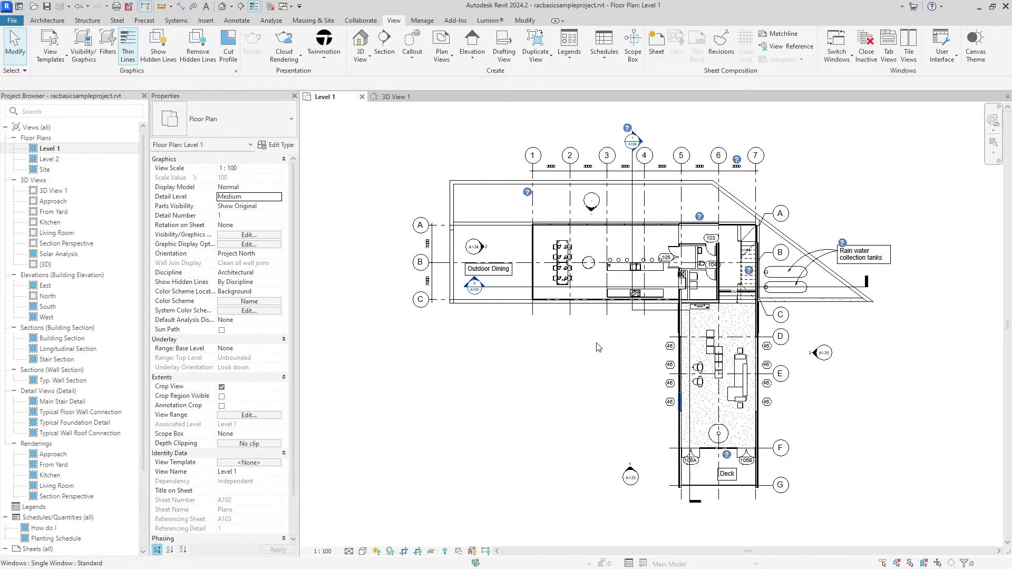
click(403, 552)
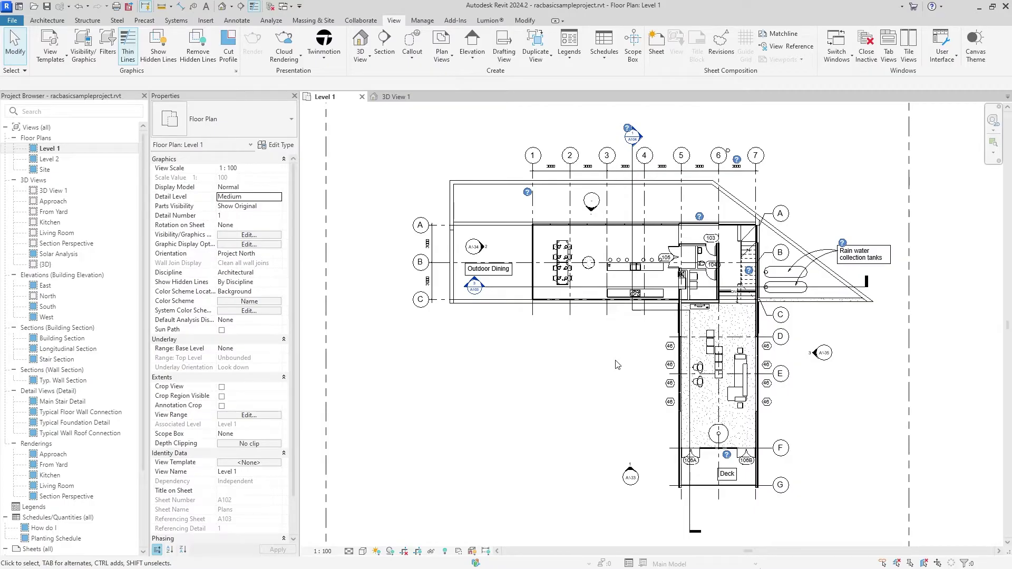
scroll(619, 359, down, 3)
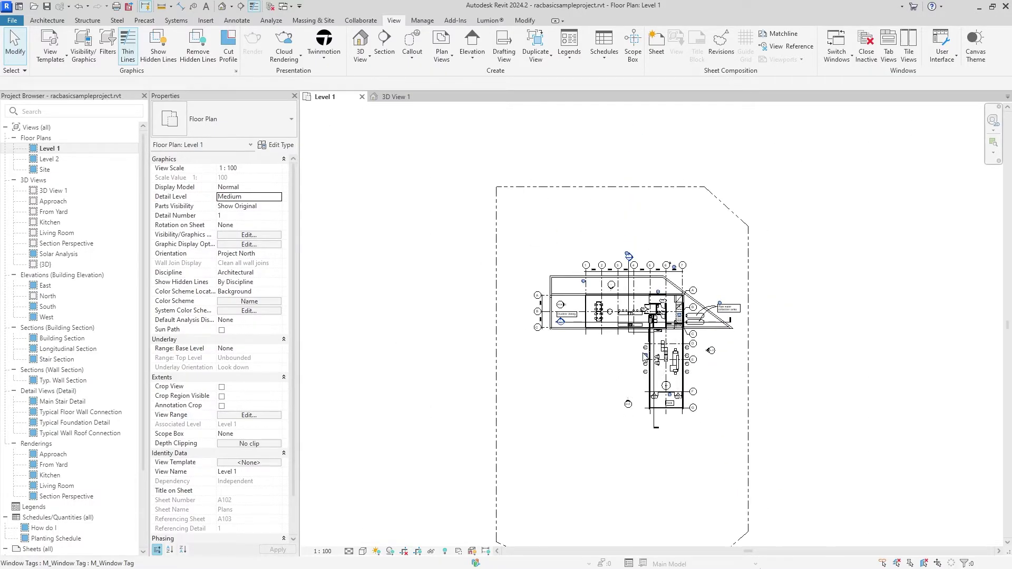
middle_drag(619, 359, 630, 334)
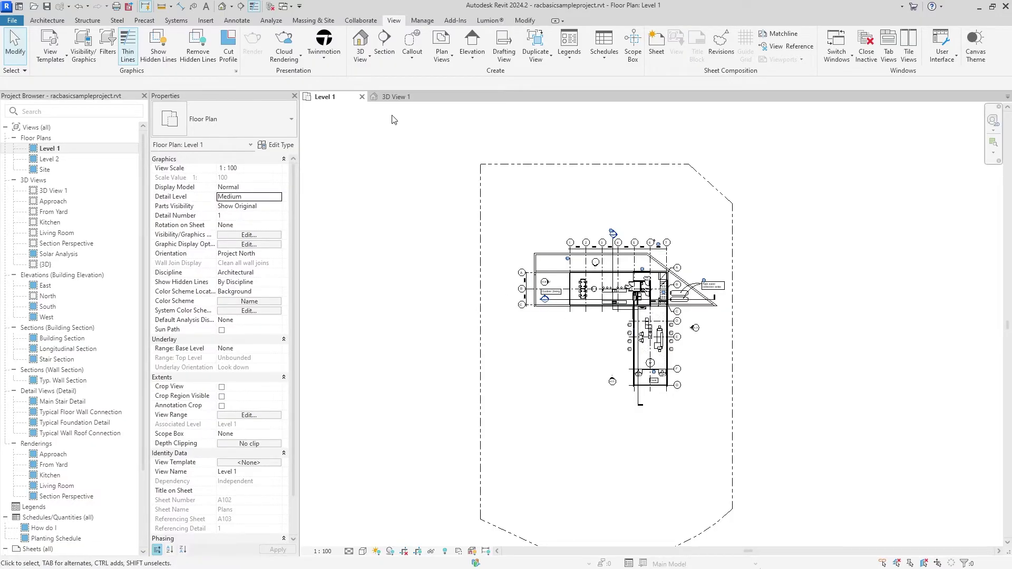
Review the 3D View 1 perspective and its crop boundary, then return to Level 1
click(395, 99)
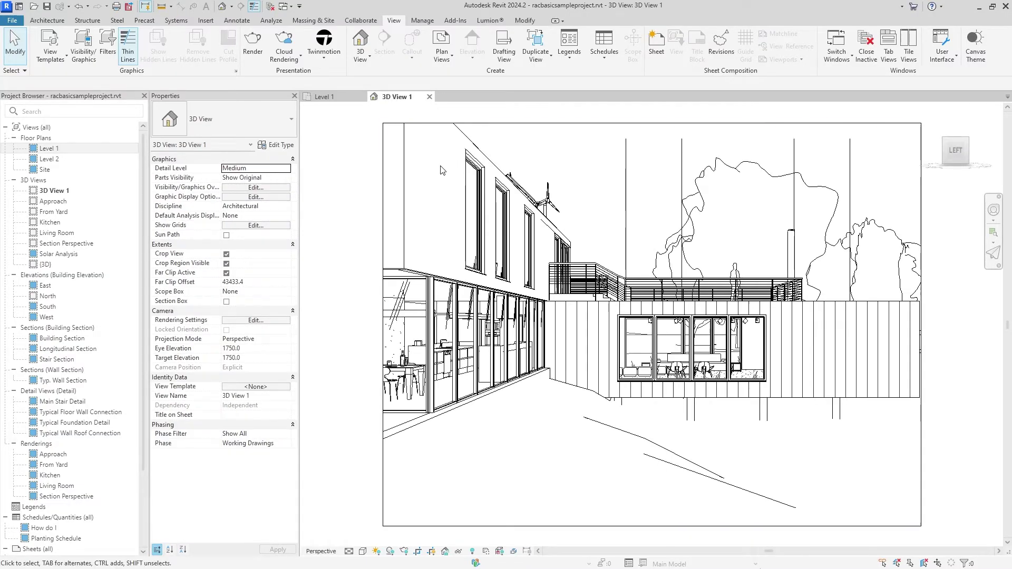
click(438, 125)
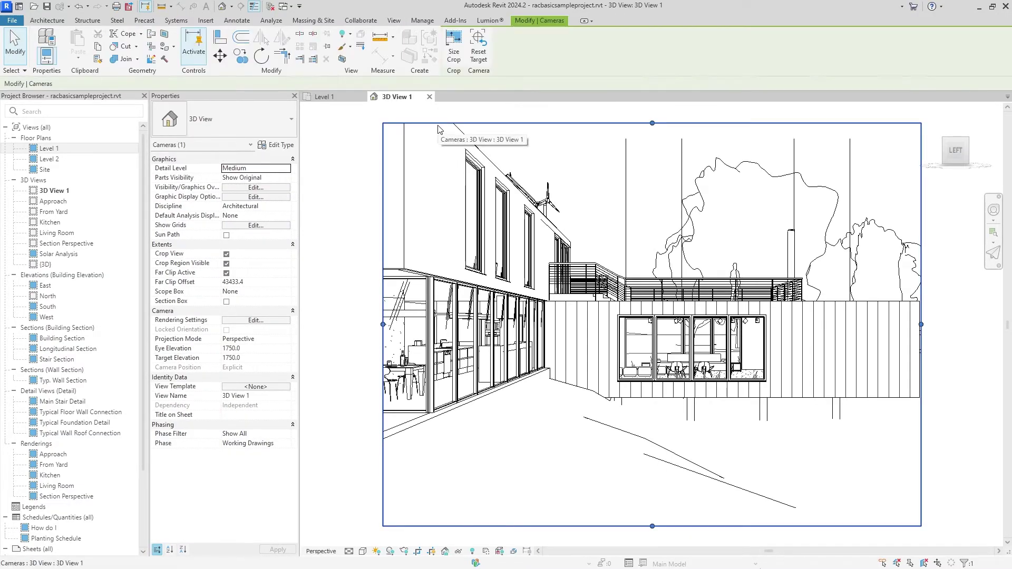
click(322, 97)
key(Escape)
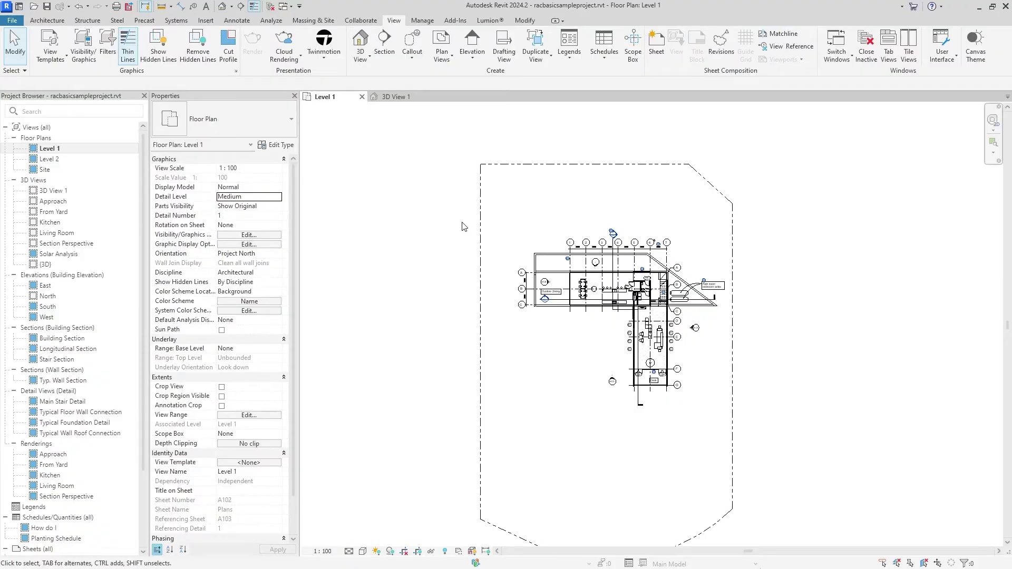
Show the 3D View 1 camera in the Level 1 plan and drag it farther west along grid E
right_click(83, 190)
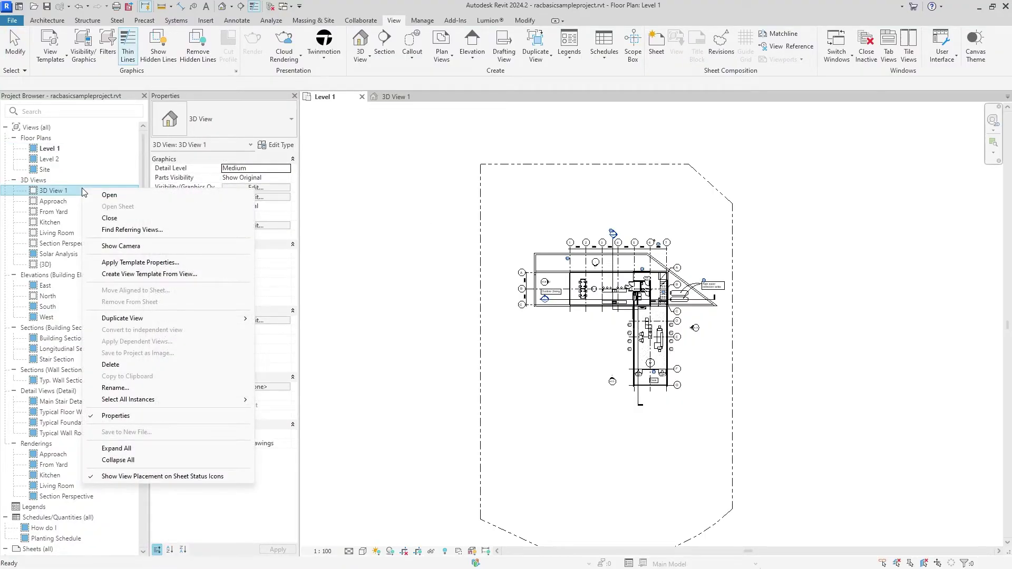
click(123, 248)
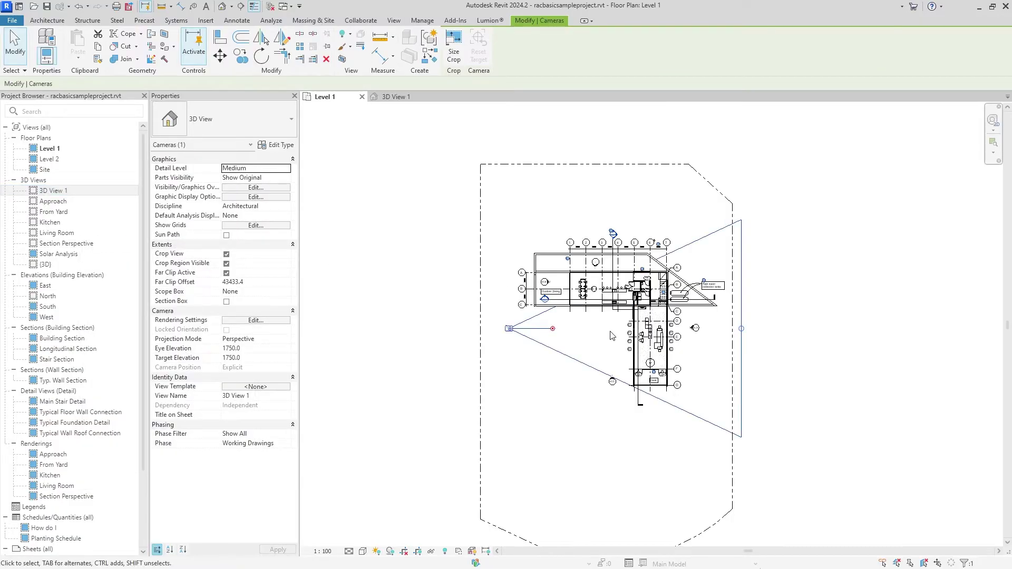
scroll(620, 340, up, 5)
scroll(671, 396, down, 2)
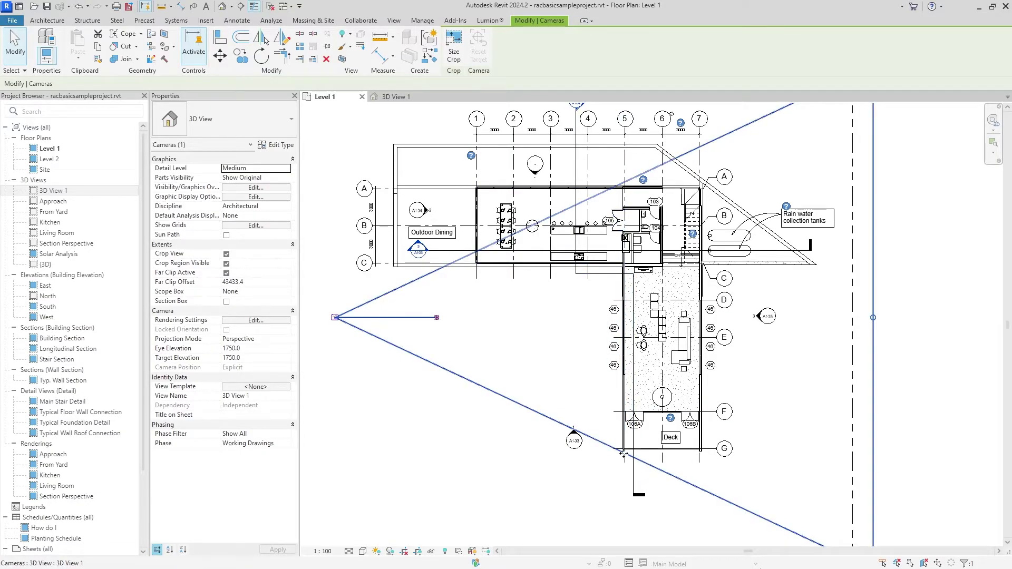
mouse_move(647, 469)
mouse_down()
mouse_move(634, 465)
mouse_move(637, 474)
mouse_up()
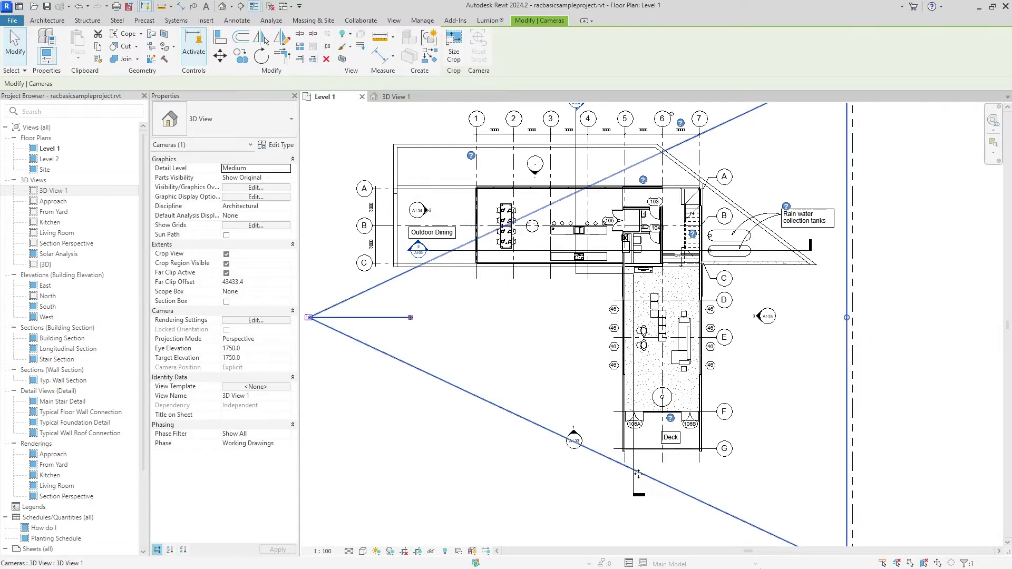
Switch to 3D View 1 and enable Section Box in its Properties
click(396, 97)
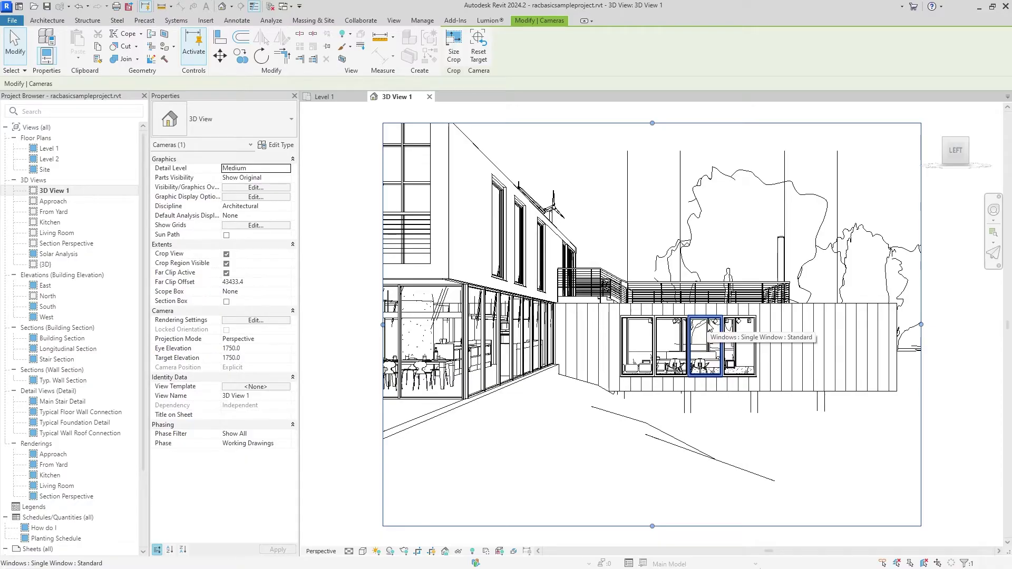
click(227, 303)
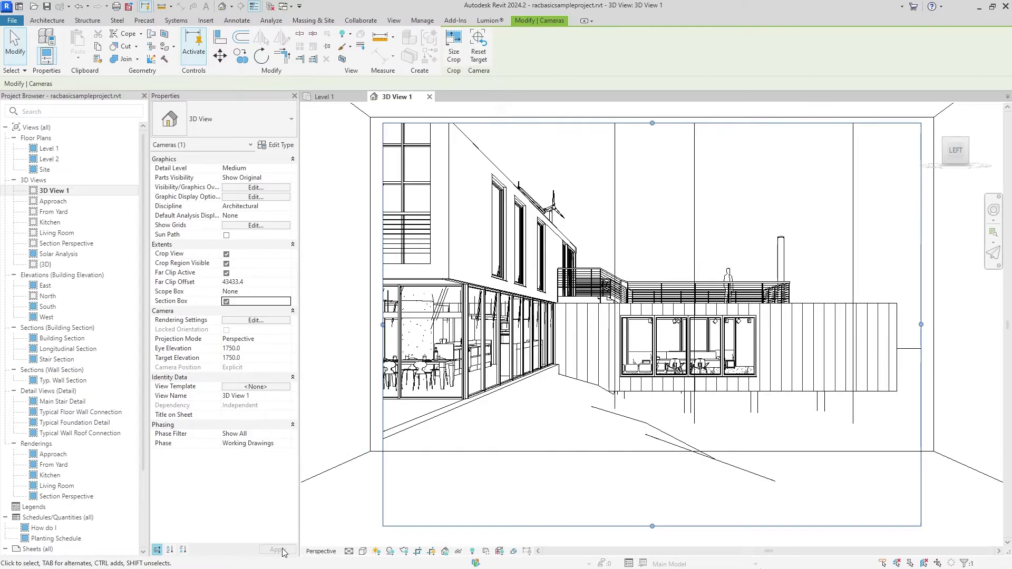
click(355, 503)
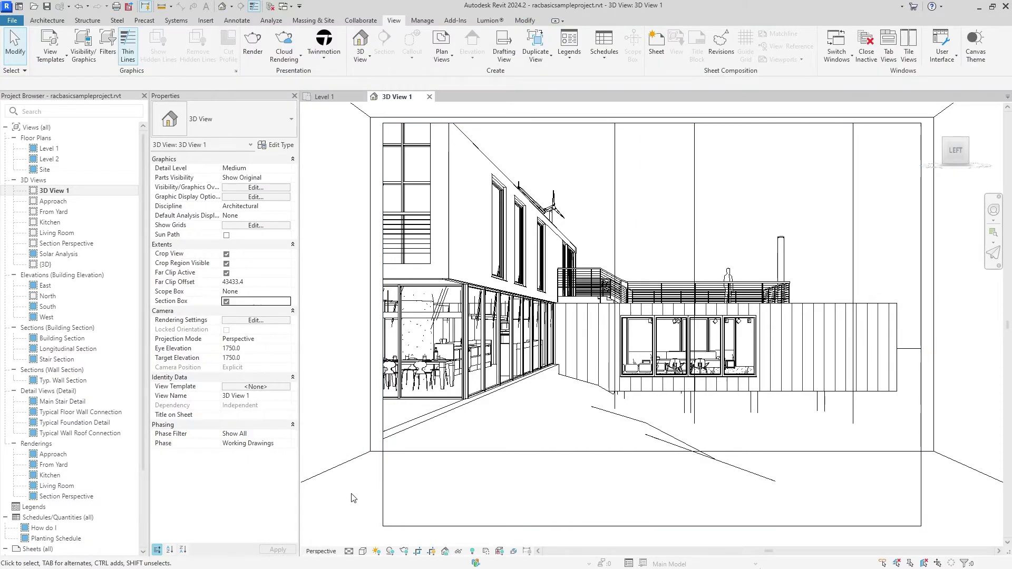
Display 3D View 1's section box in the Level 1 plan and pull its left side inward to the stairs
click(350, 461)
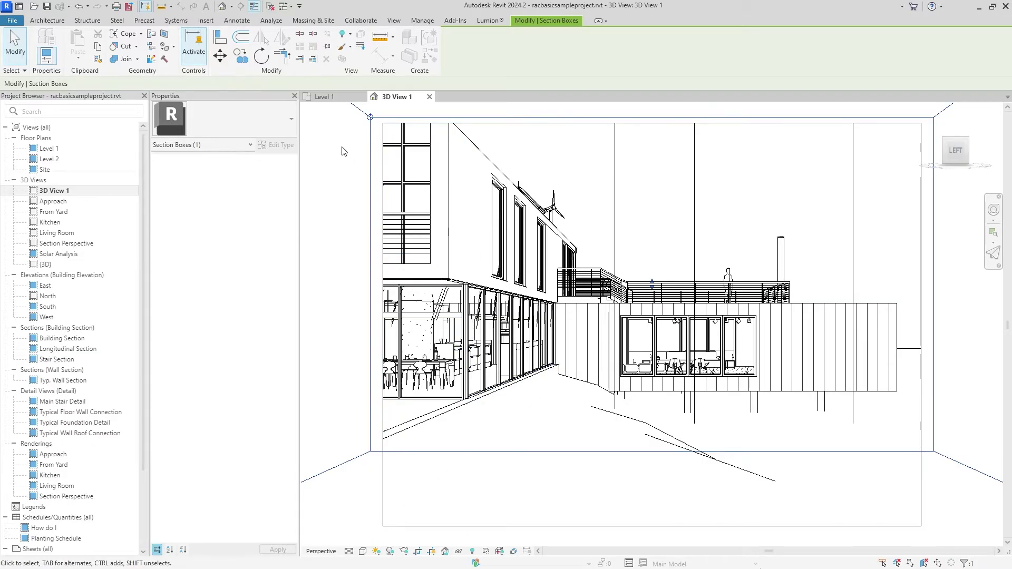
click(324, 97)
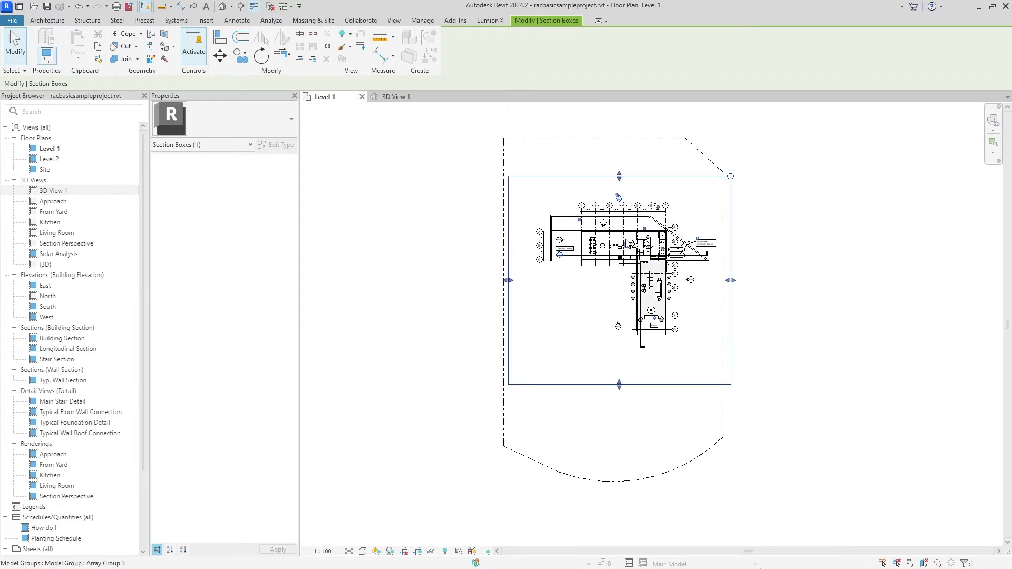
scroll(626, 241, up, 3)
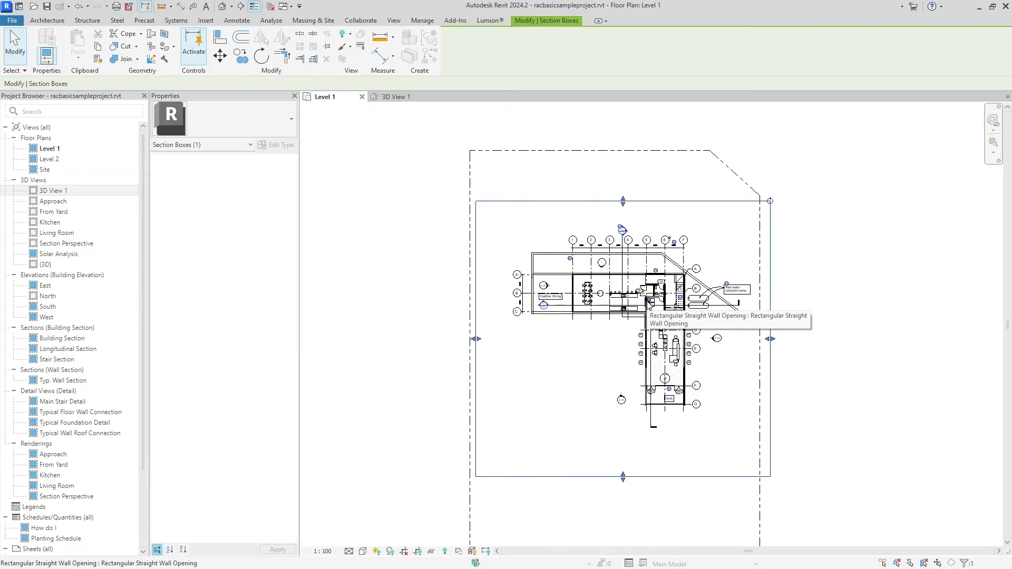
click(856, 279)
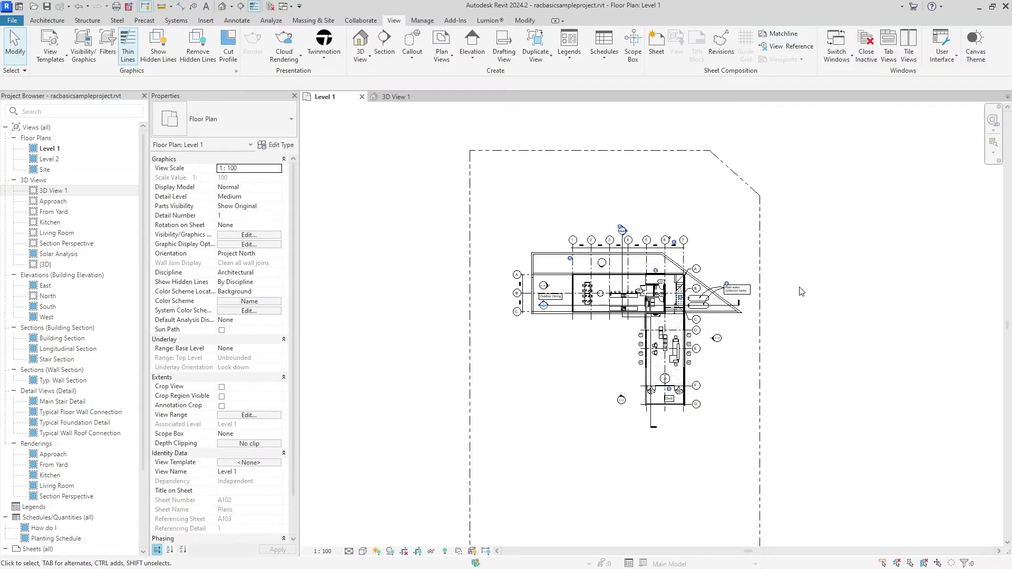
right_click(101, 195)
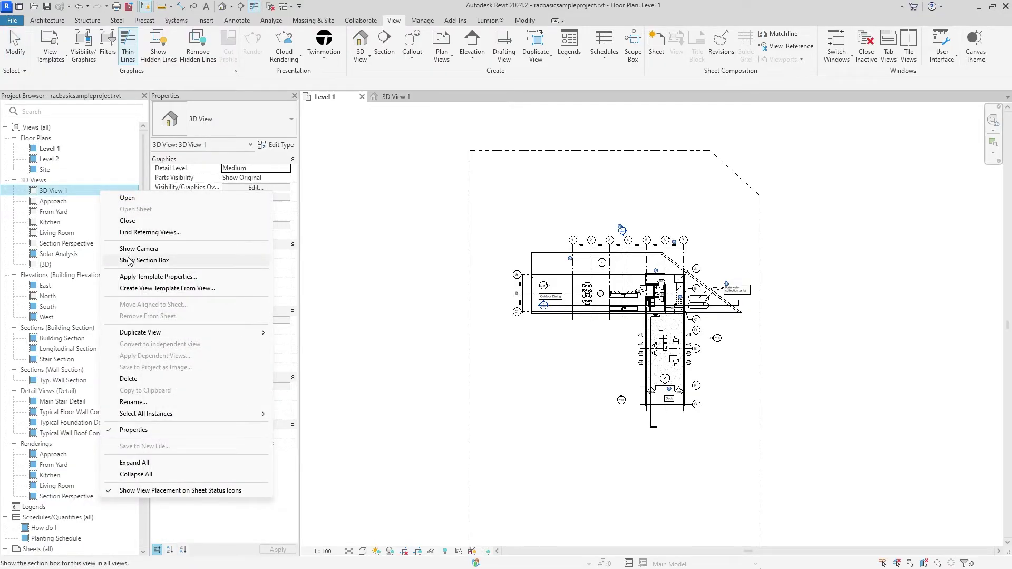
click(176, 260)
scroll(614, 350, up, 3)
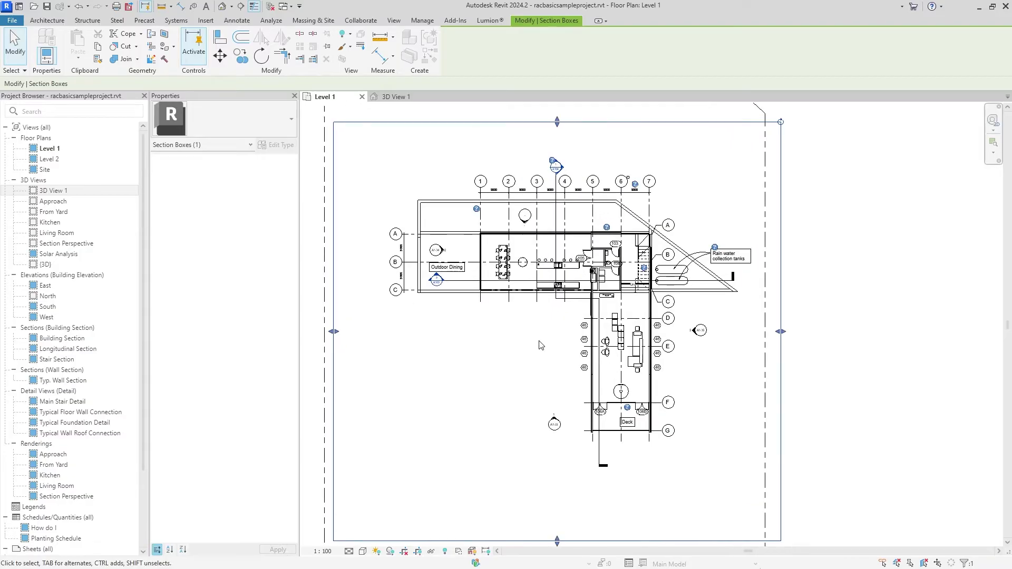
drag(333, 336, 607, 342)
scroll(612, 318, up, 5)
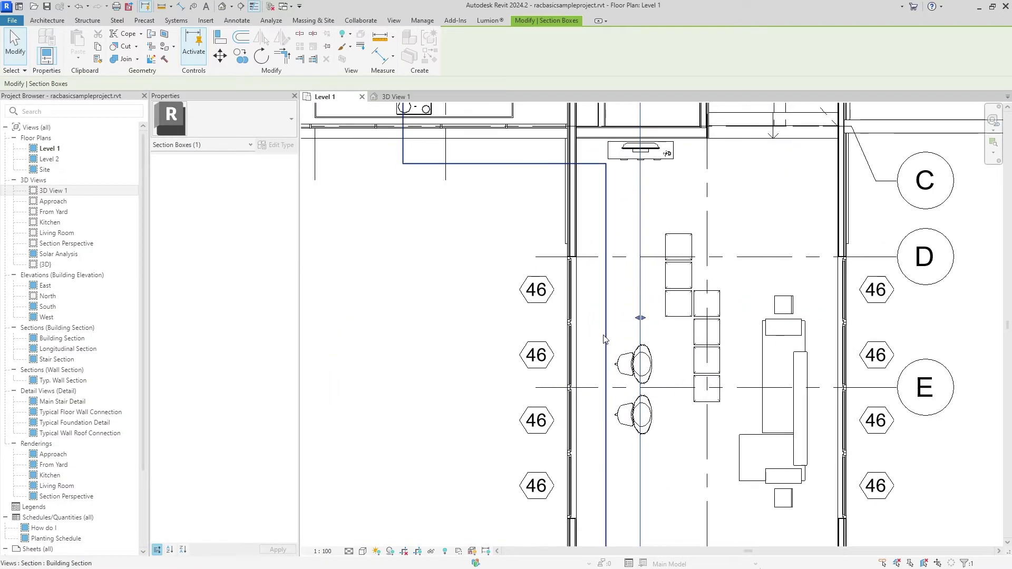
middle_drag(611, 318, 626, 357)
drag(625, 357, 599, 358)
scroll(590, 271, down, 5)
Select the Building Section line and pan to see the whole building
click(590, 274)
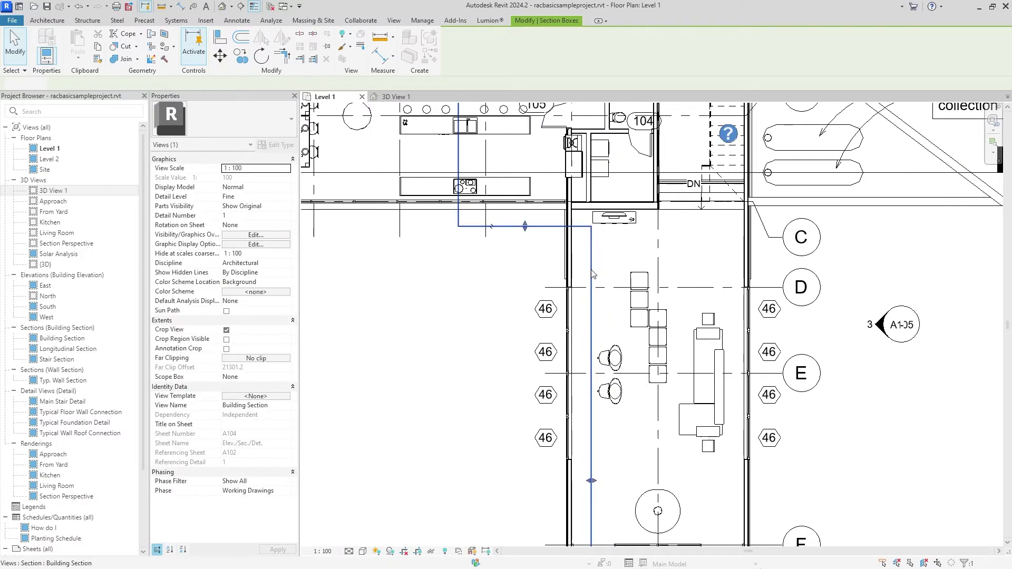
scroll(591, 274, down, 3)
middle_drag(580, 295, 537, 278)
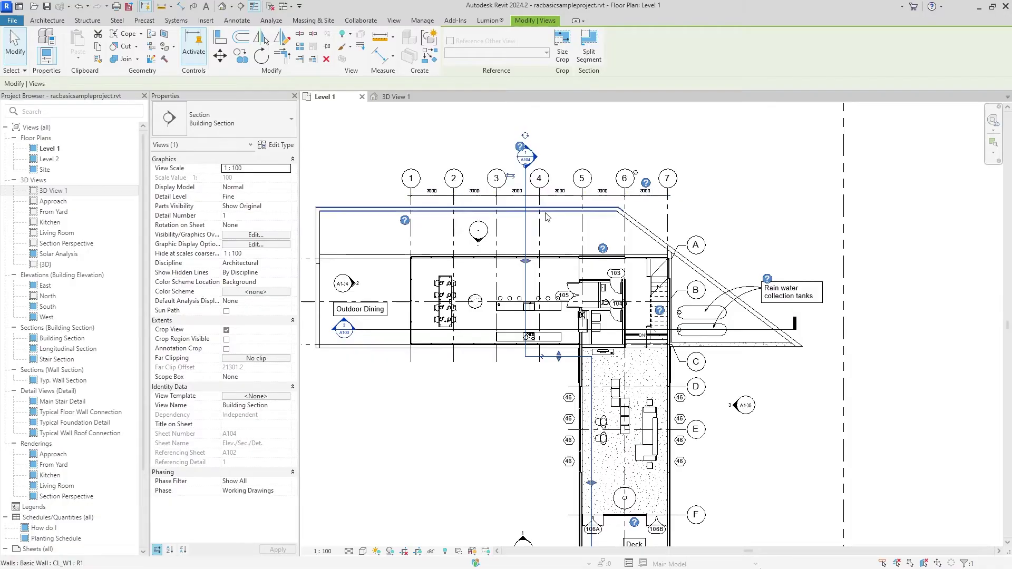
middle_drag(669, 476, 651, 392)
scroll(652, 393, down, 2)
click(850, 355)
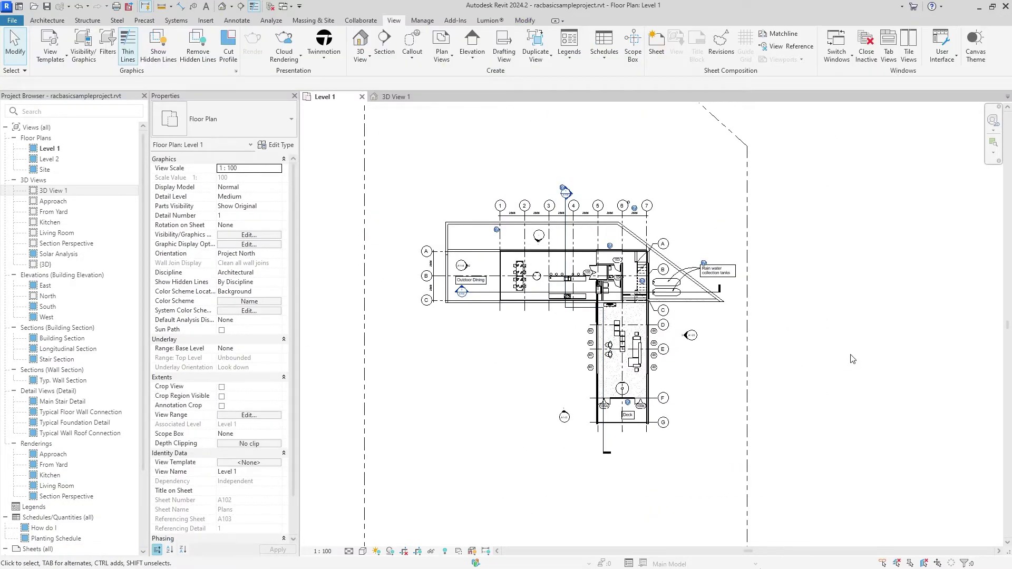
Reposition the section box's left side through the lounge and check the cut in 3D
right_click(87, 194)
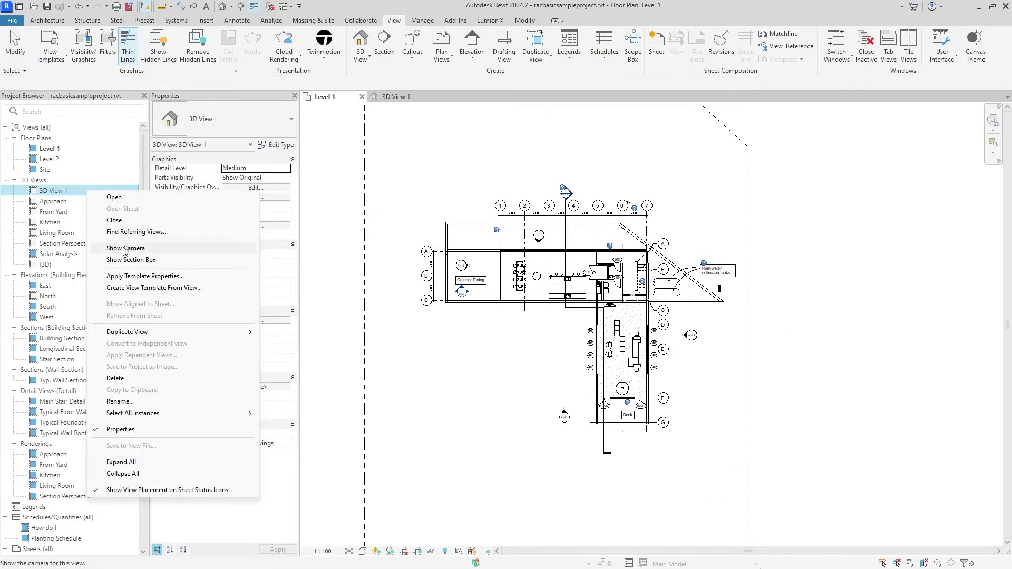
click(174, 260)
scroll(604, 335, up, 10)
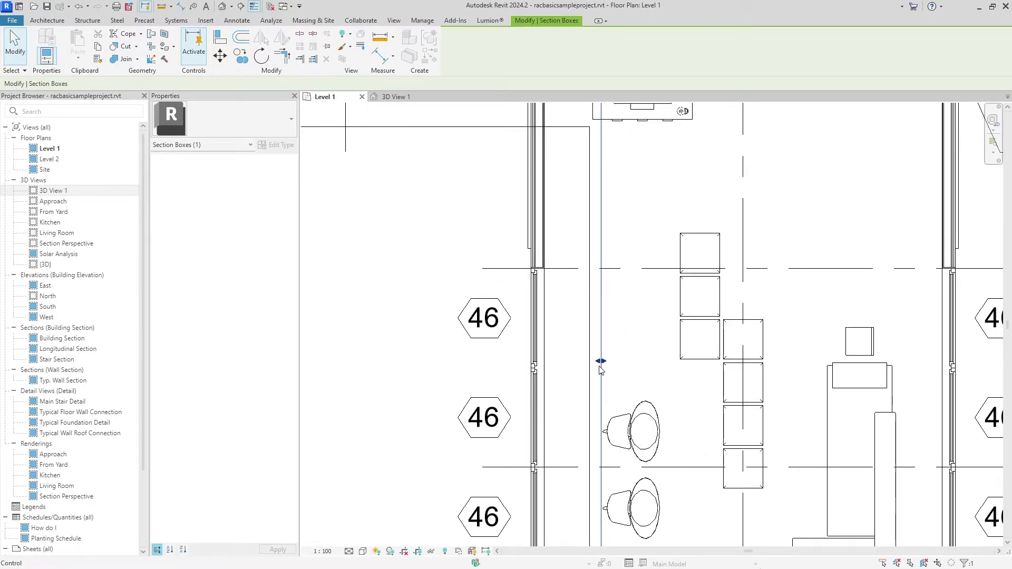
drag(603, 361, 581, 364)
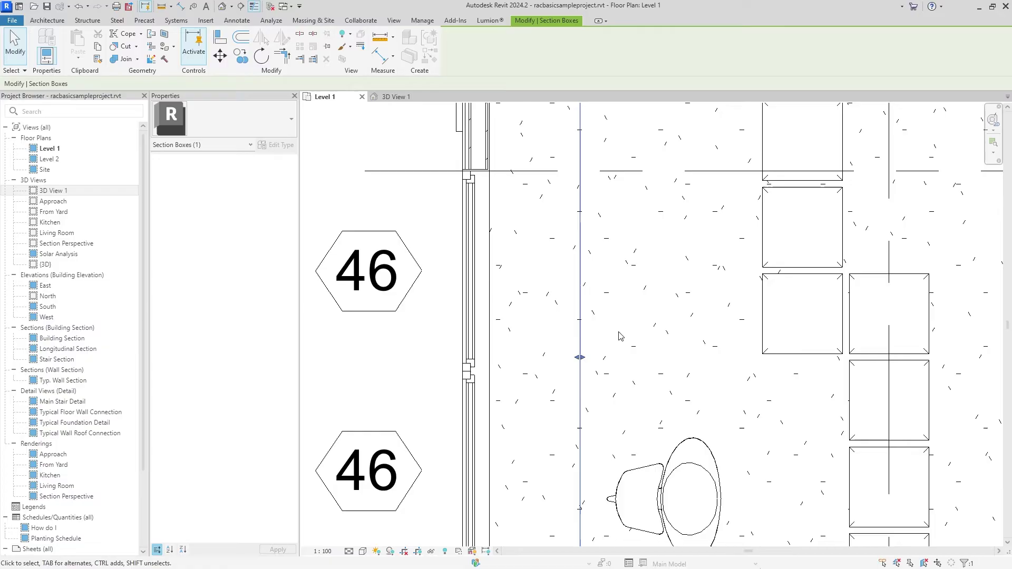
key(z)
key(f)
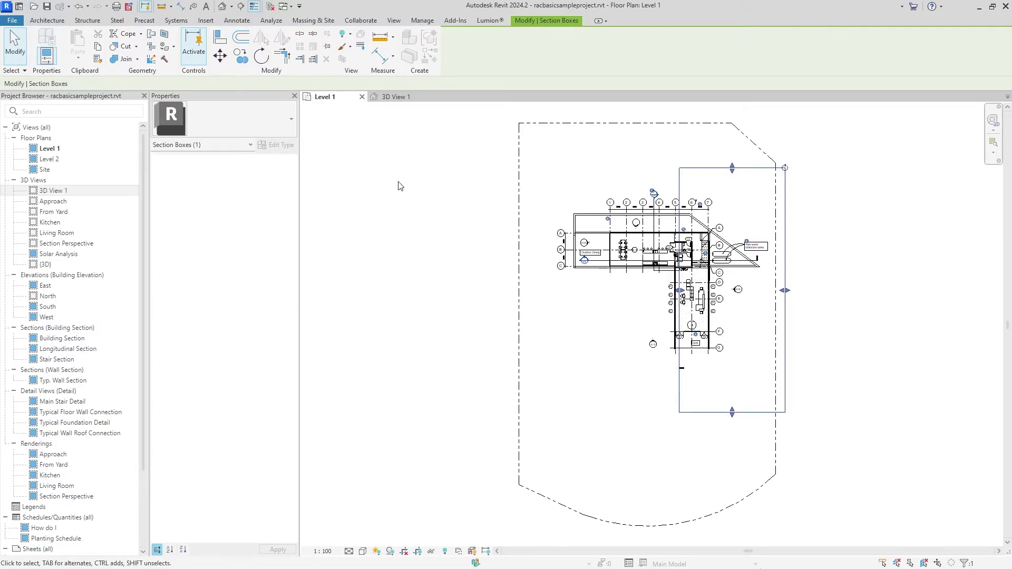
click(395, 97)
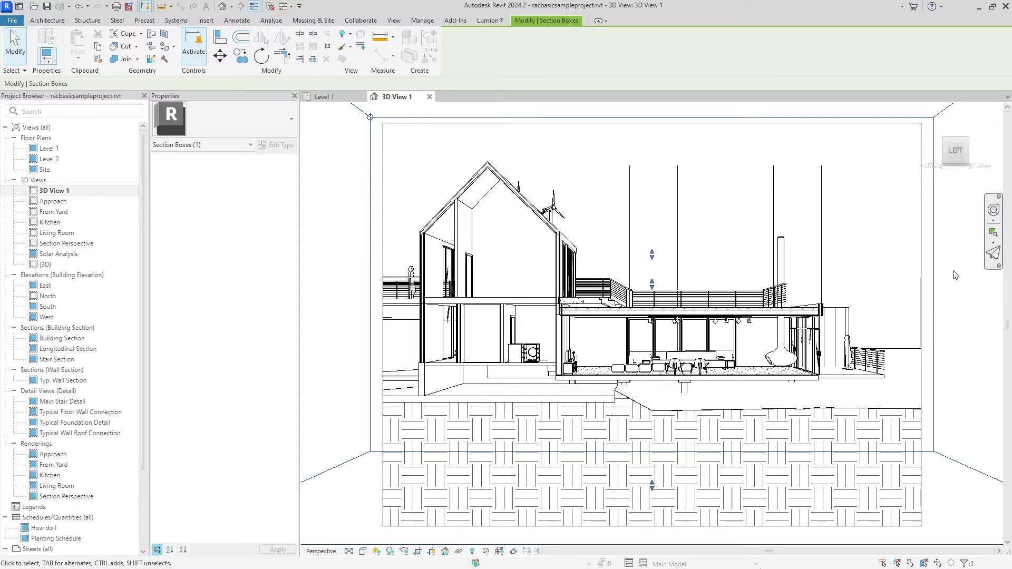
Adjust the section box's right side in plan, finally extending it far east past the house
click(323, 97)
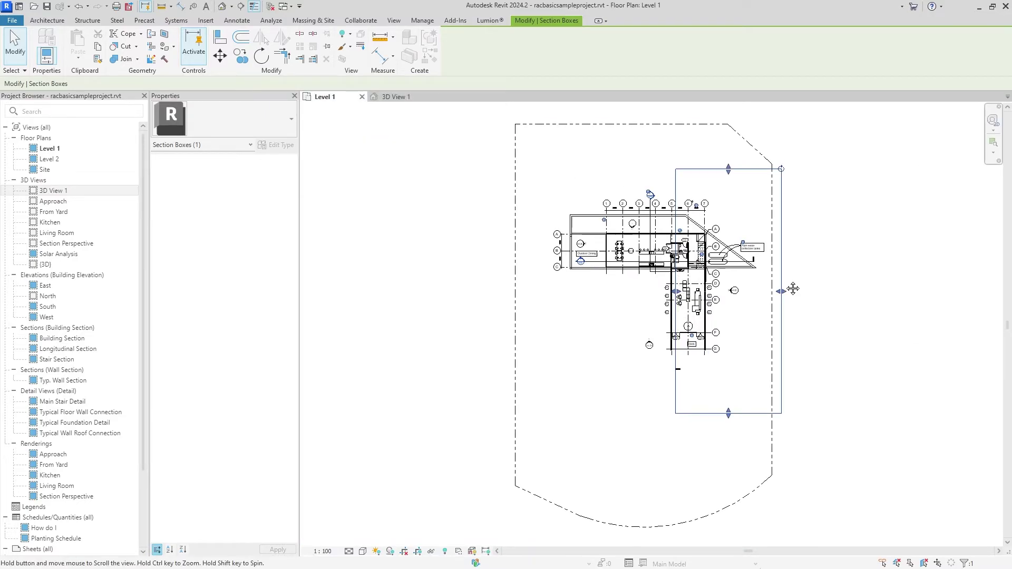
middle_drag(793, 288, 682, 309)
drag(669, 312, 578, 312)
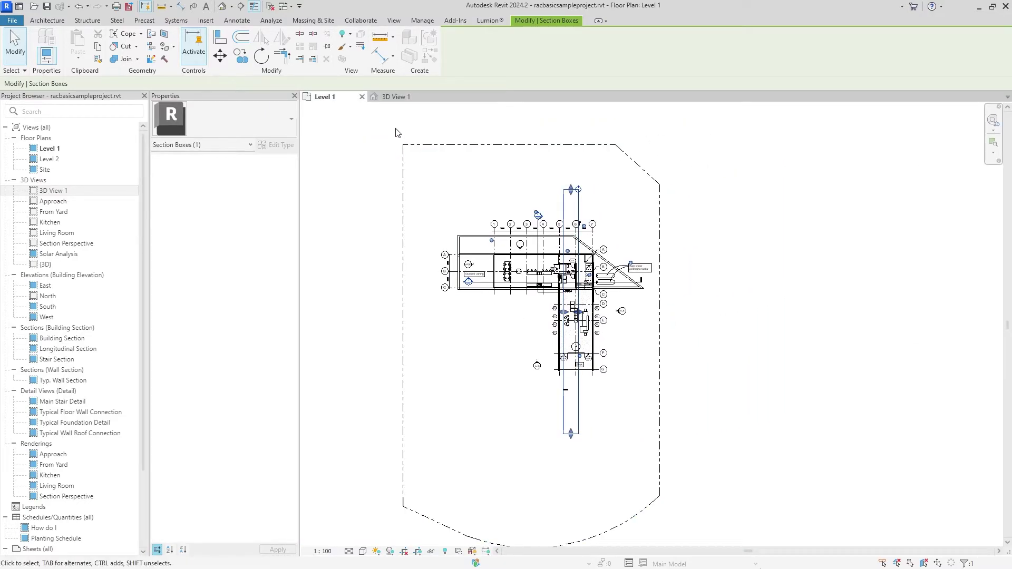
click(396, 97)
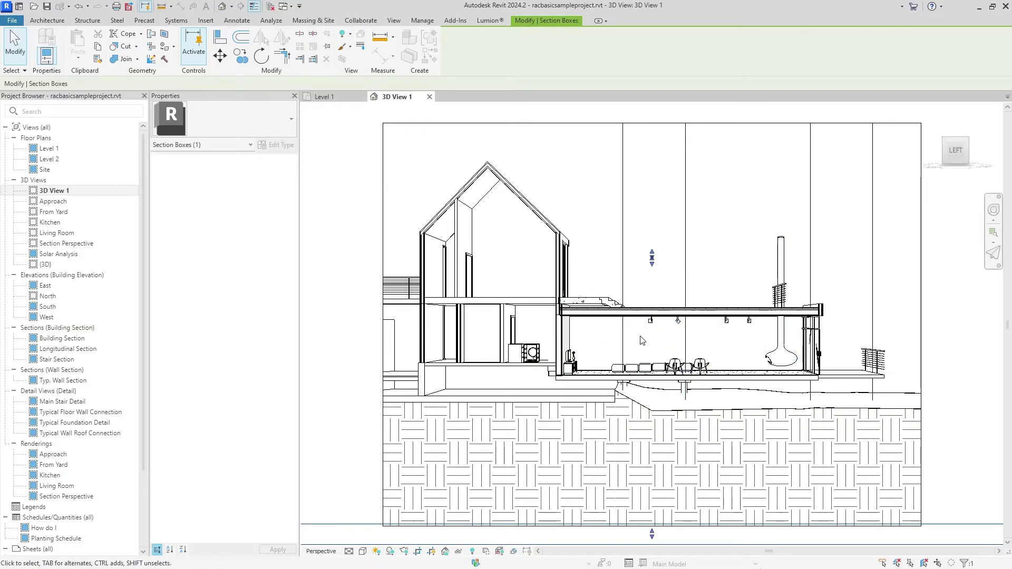
click(338, 98)
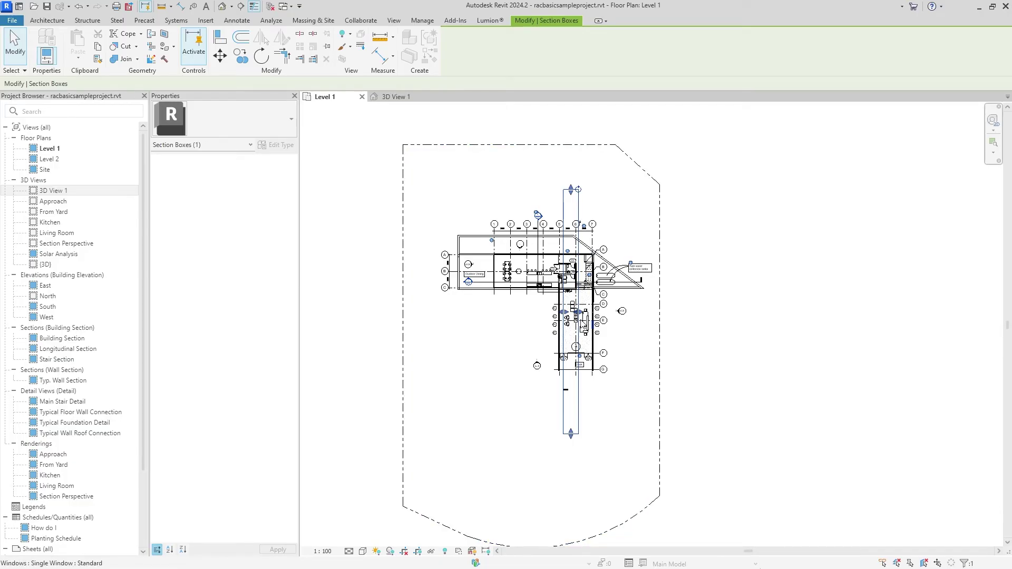
drag(581, 313, 656, 311)
click(404, 98)
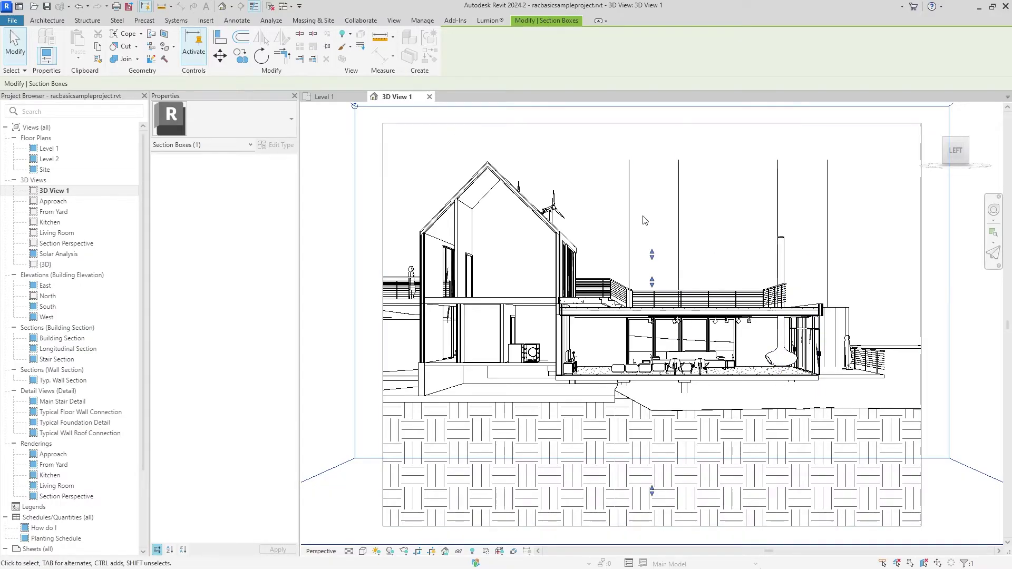
click(324, 96)
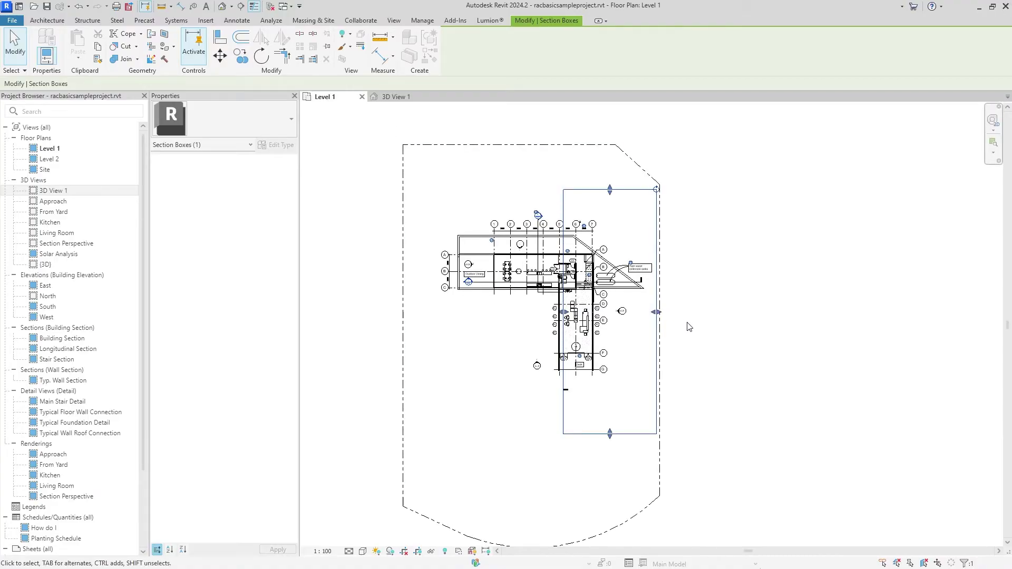
drag(658, 312, 938, 311)
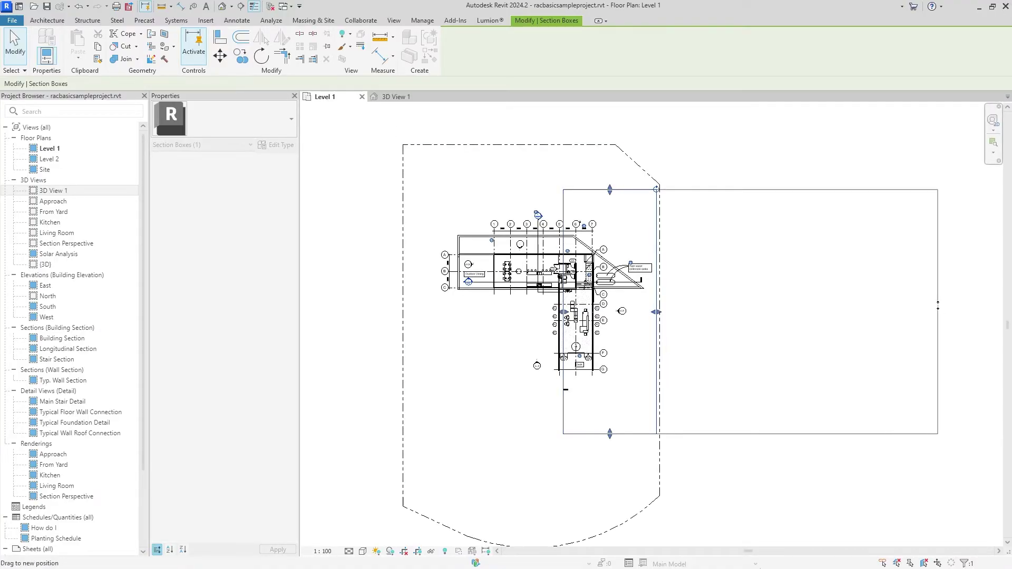
click(407, 103)
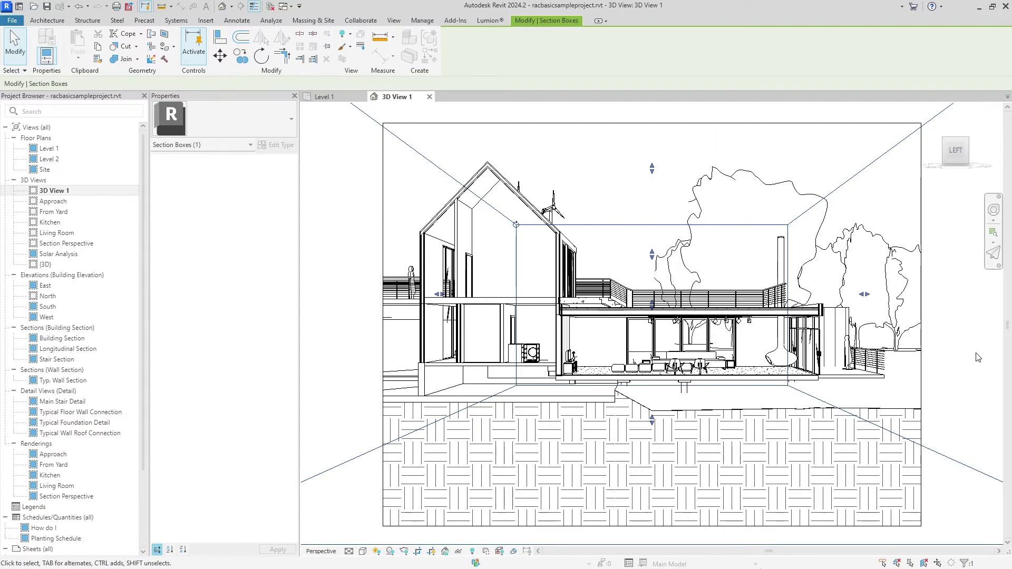
Close the Level 1 plan and hide the section box outline in 3D View 1 as an element
click(964, 328)
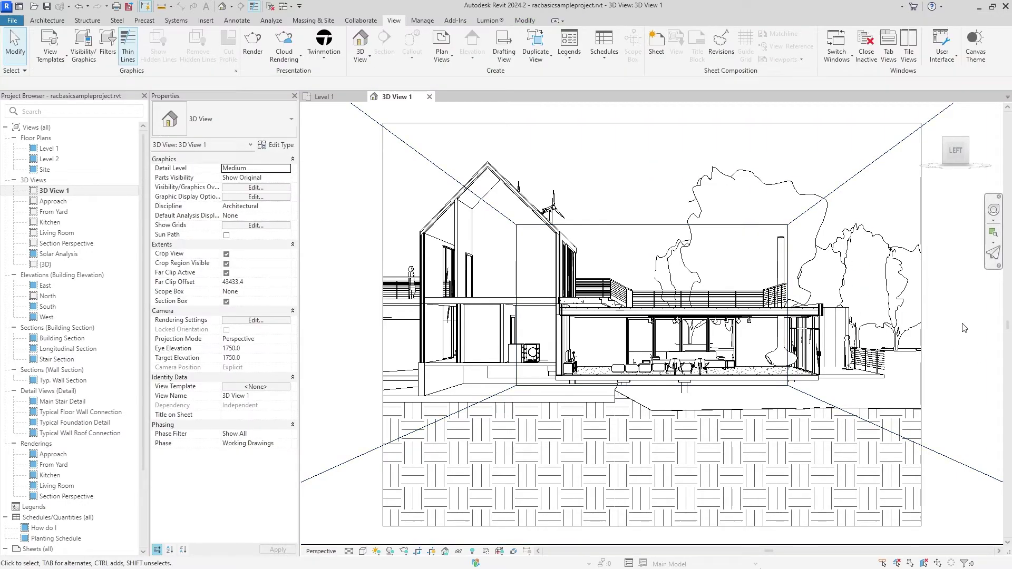
click(331, 98)
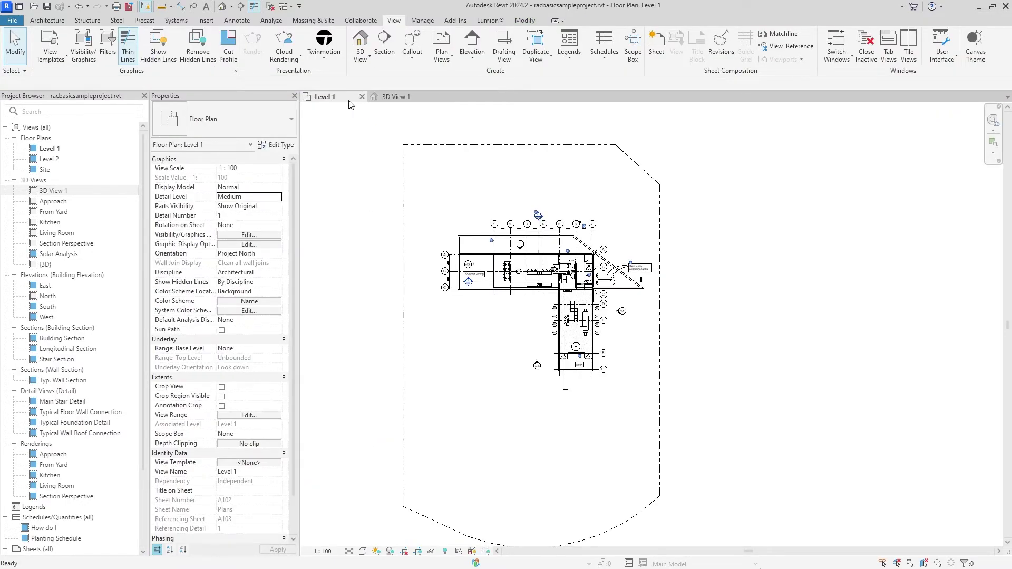
click(362, 97)
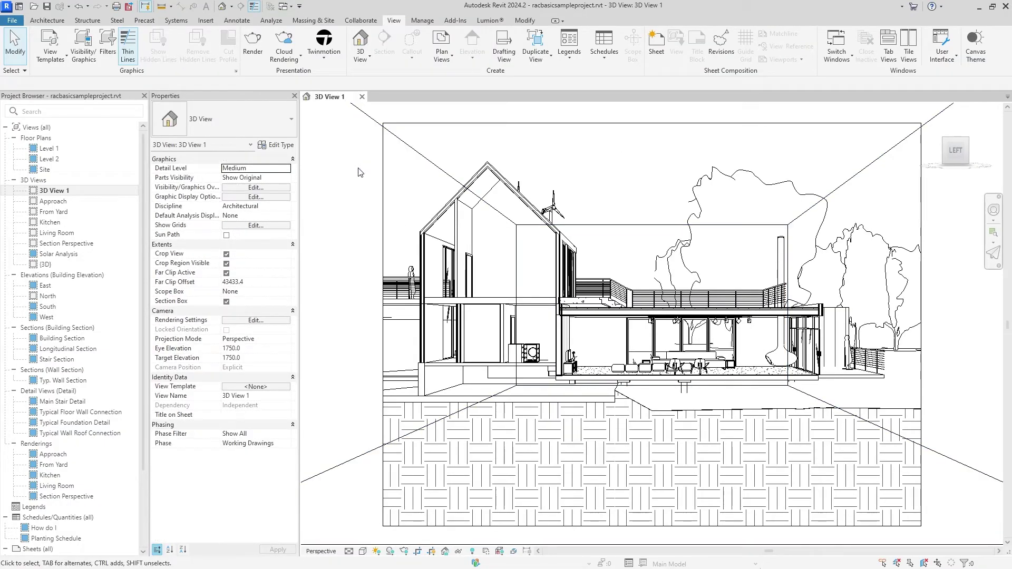
click(354, 463)
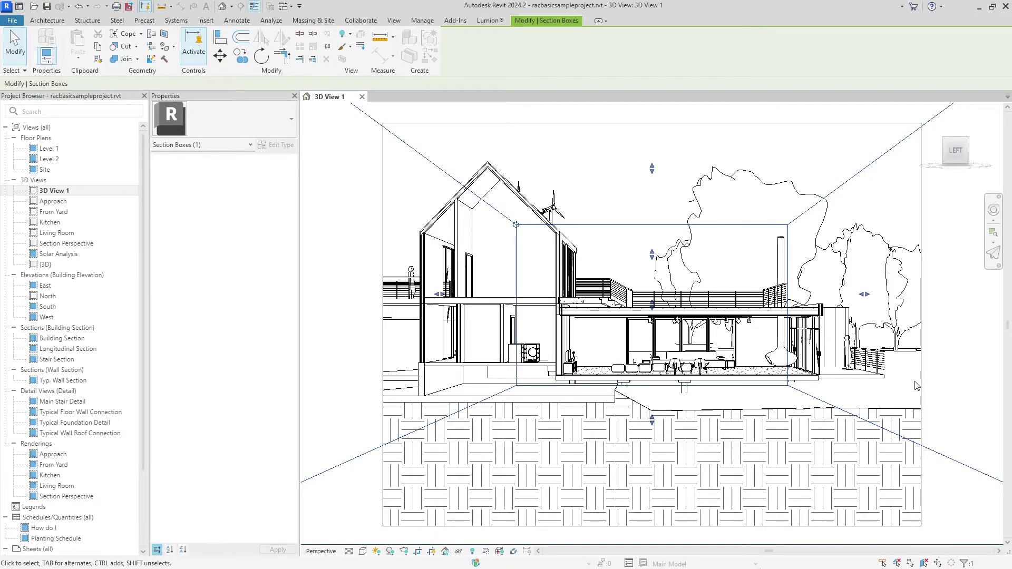
right_click(353, 461)
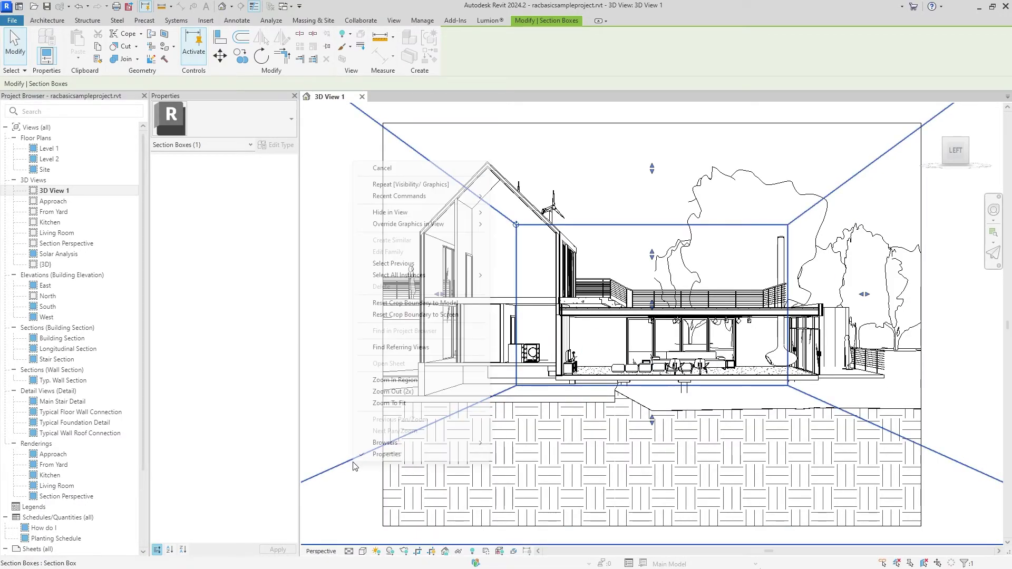
mouse_move(434, 213)
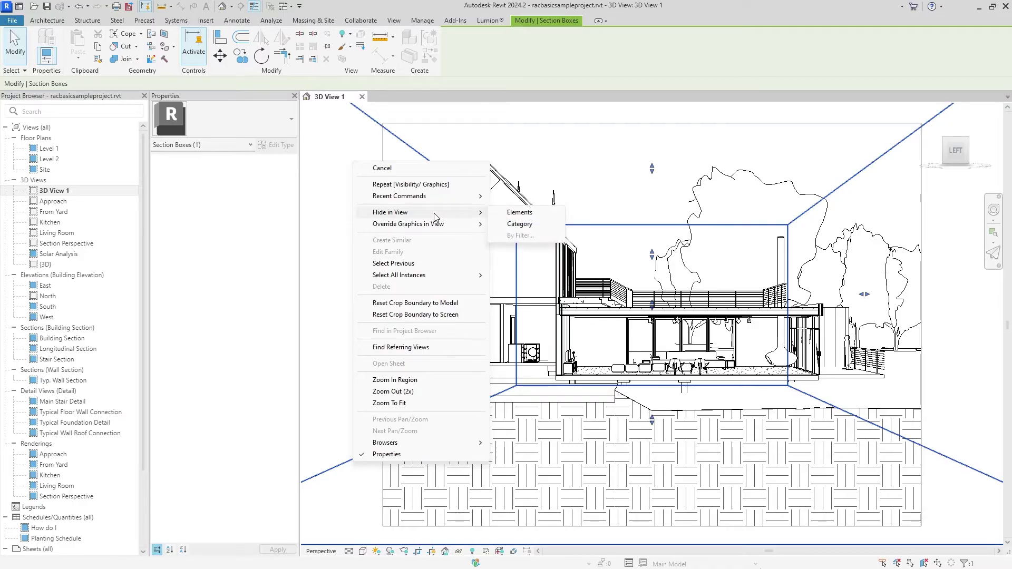
click(517, 213)
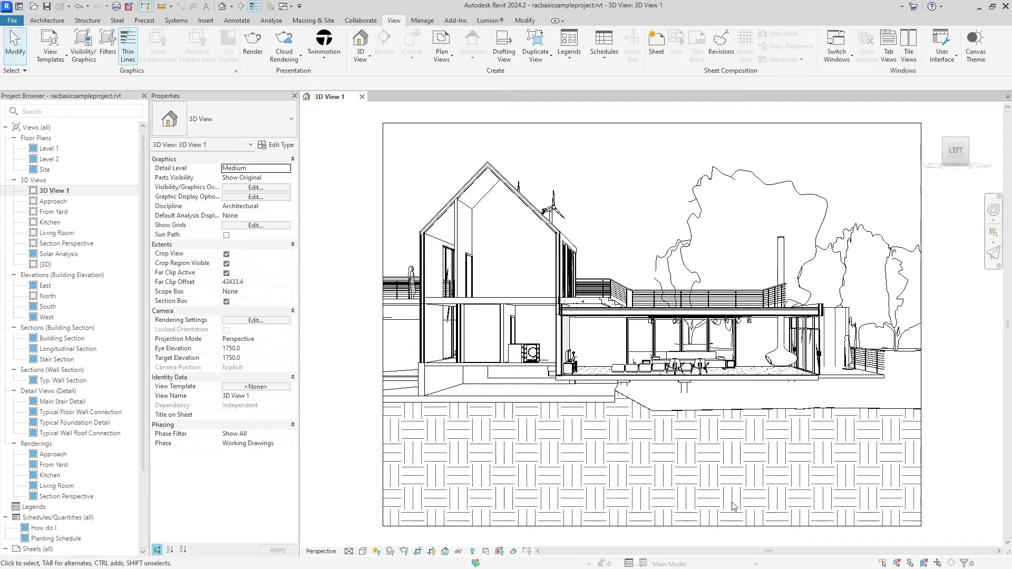
Raise the crop region's bottom edge to trim the ground, then bring up Visibility/Graphics with VG
click(646, 527)
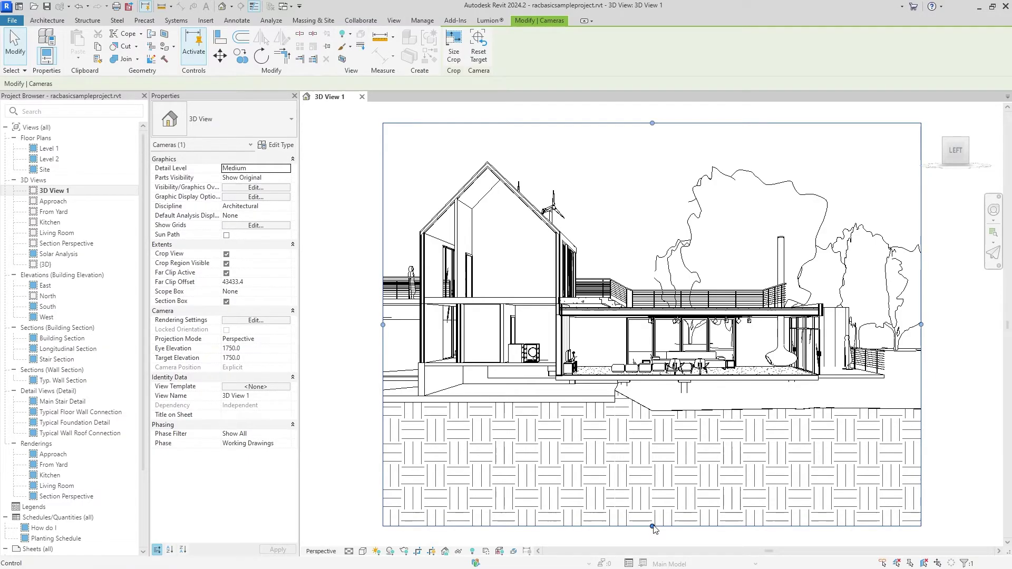
drag(658, 510, 663, 440)
key(Escape)
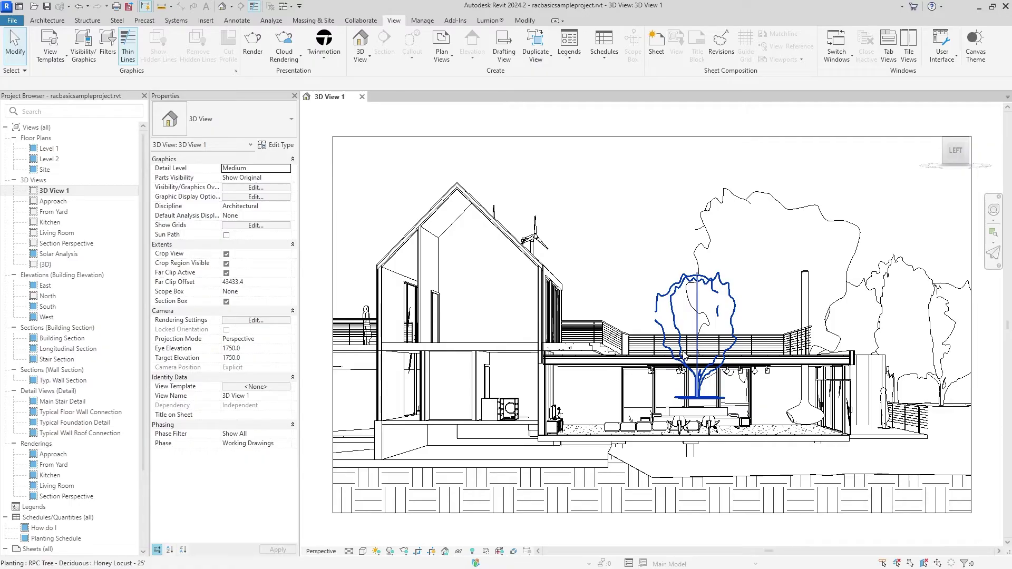
key(v)
key(g)
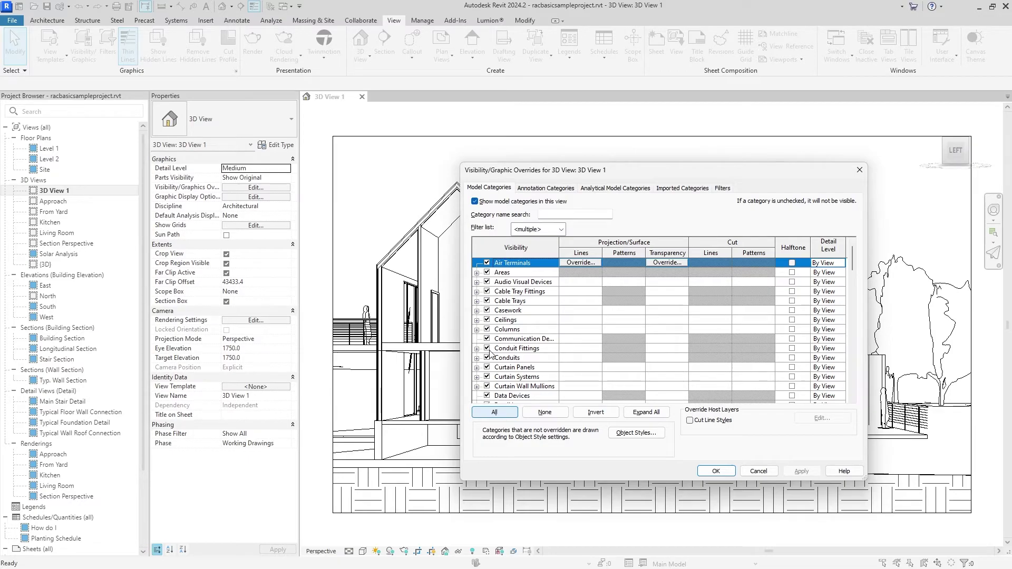
Give all model categories a solid fill cut pattern in RGB 073-069-058
click(859, 170)
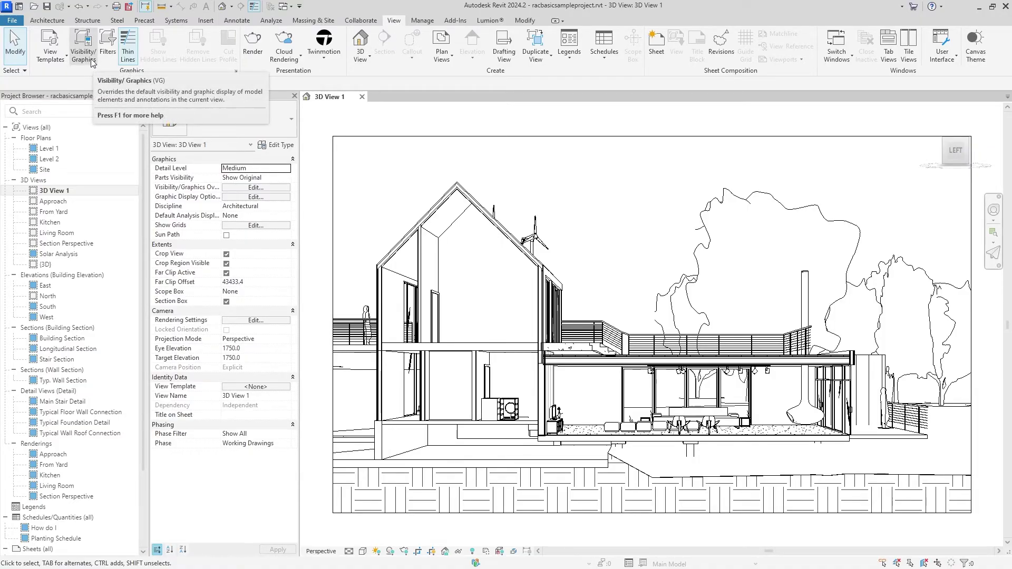
click(83, 42)
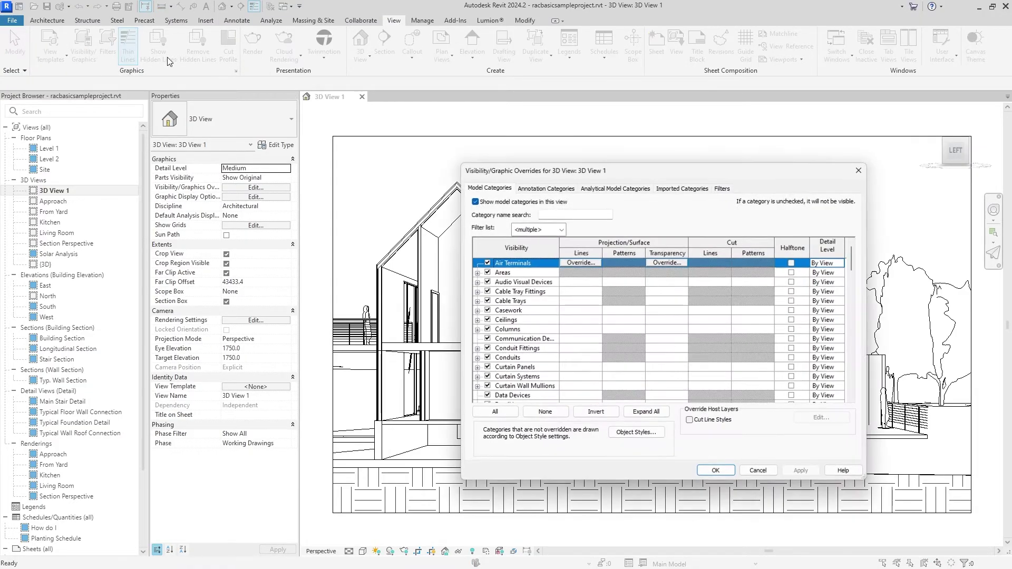
click(484, 415)
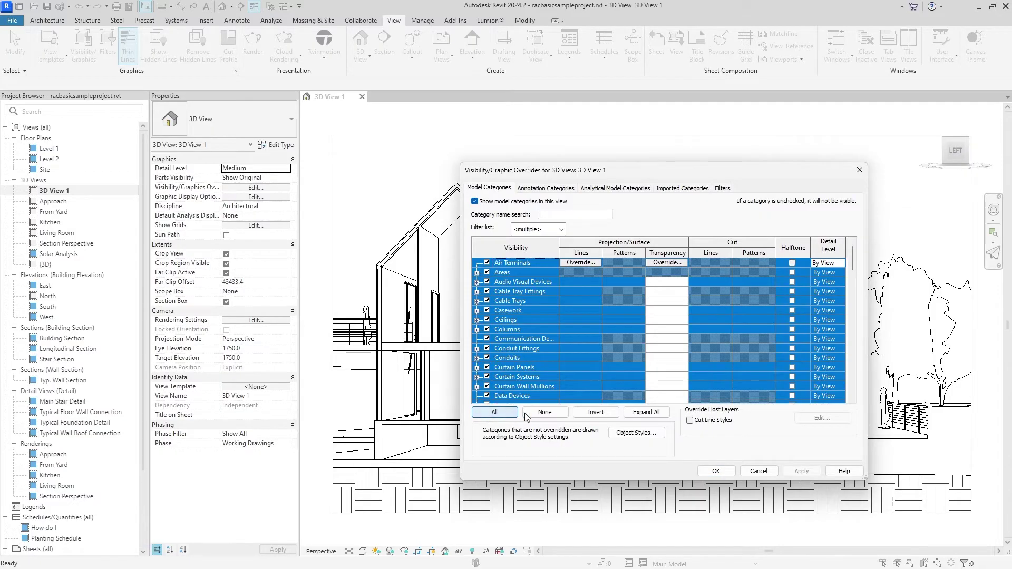
click(755, 282)
click(754, 282)
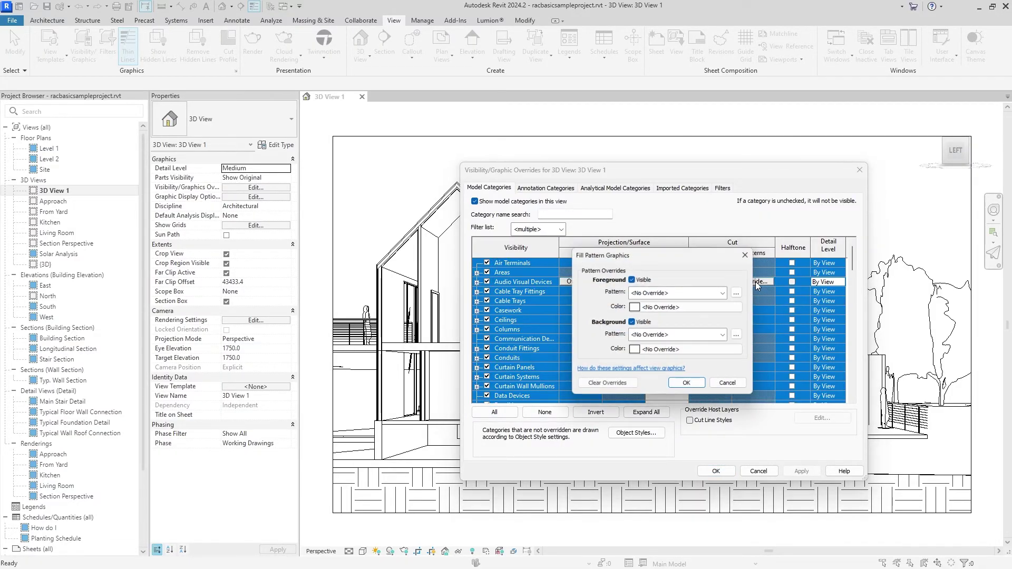
click(726, 335)
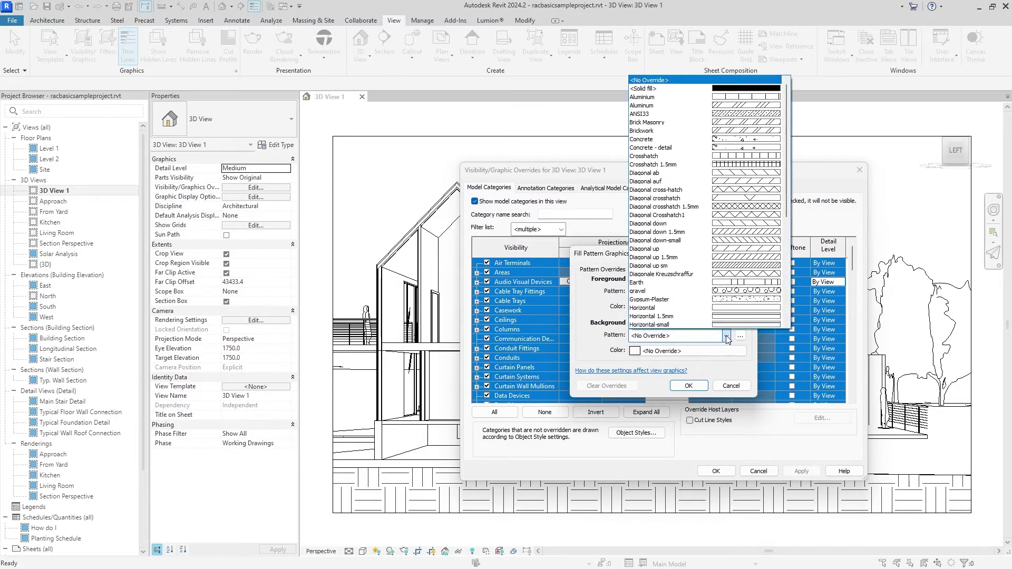
click(731, 88)
click(713, 358)
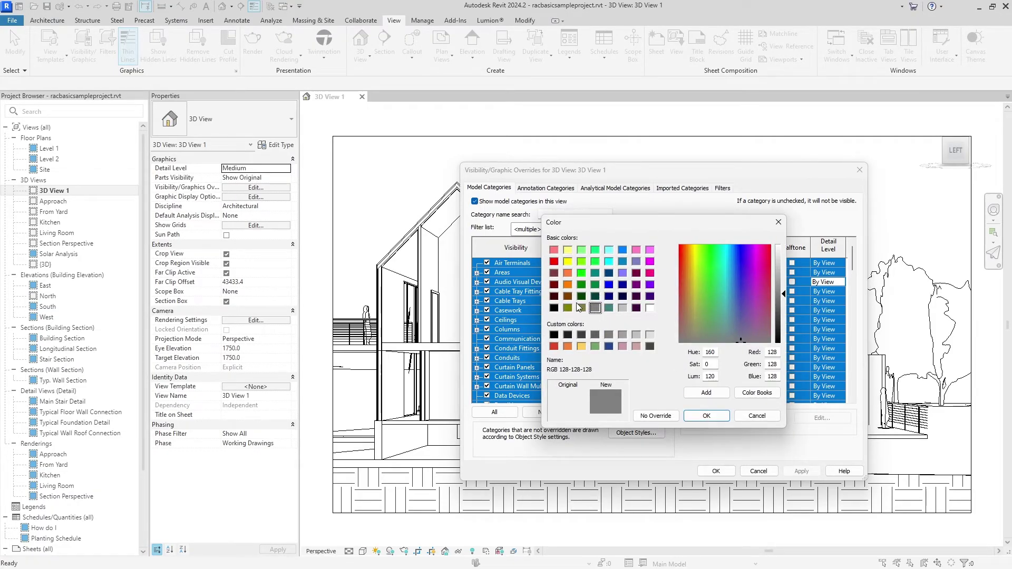
click(554, 309)
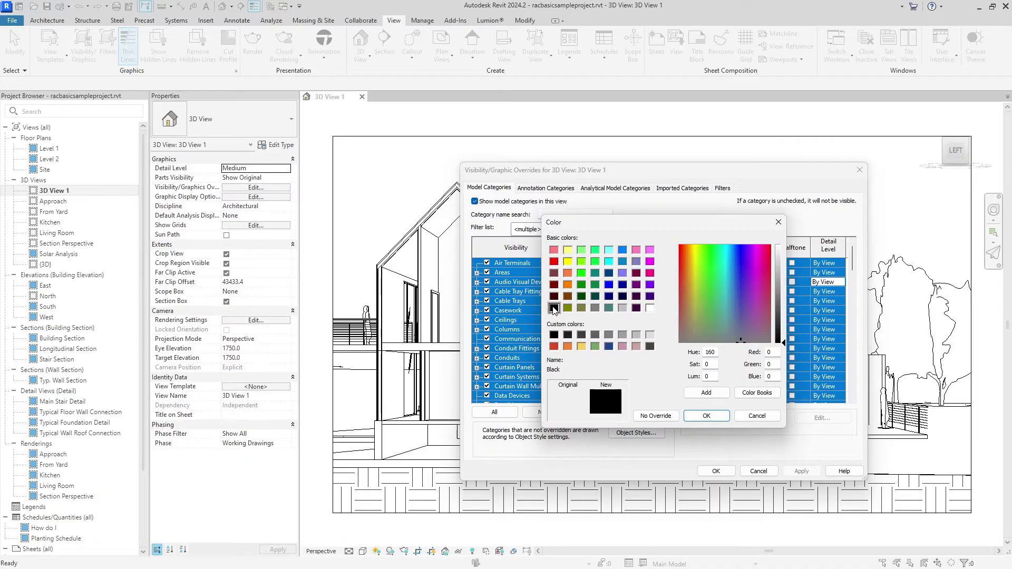
click(649, 346)
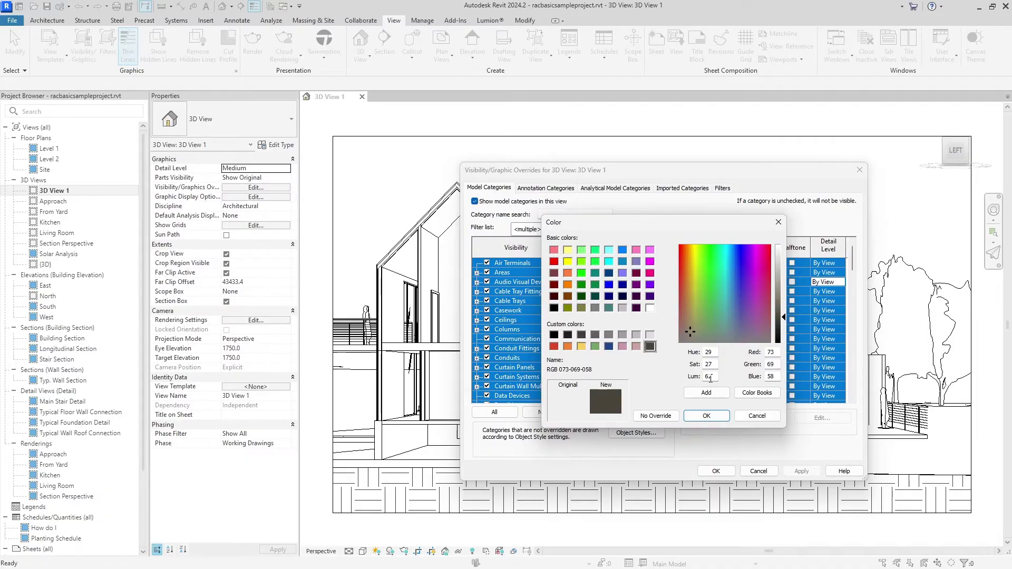
click(706, 416)
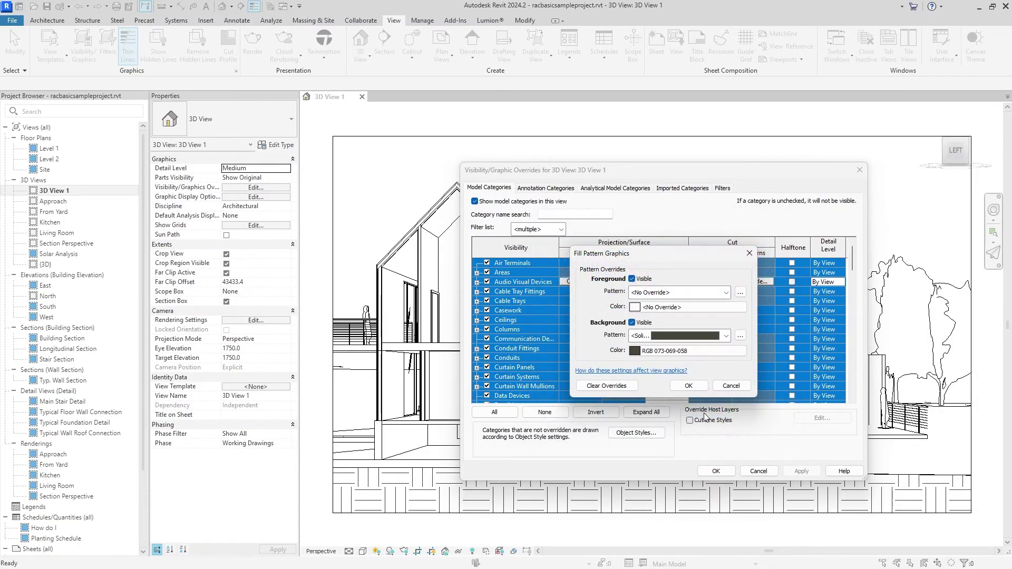
click(701, 385)
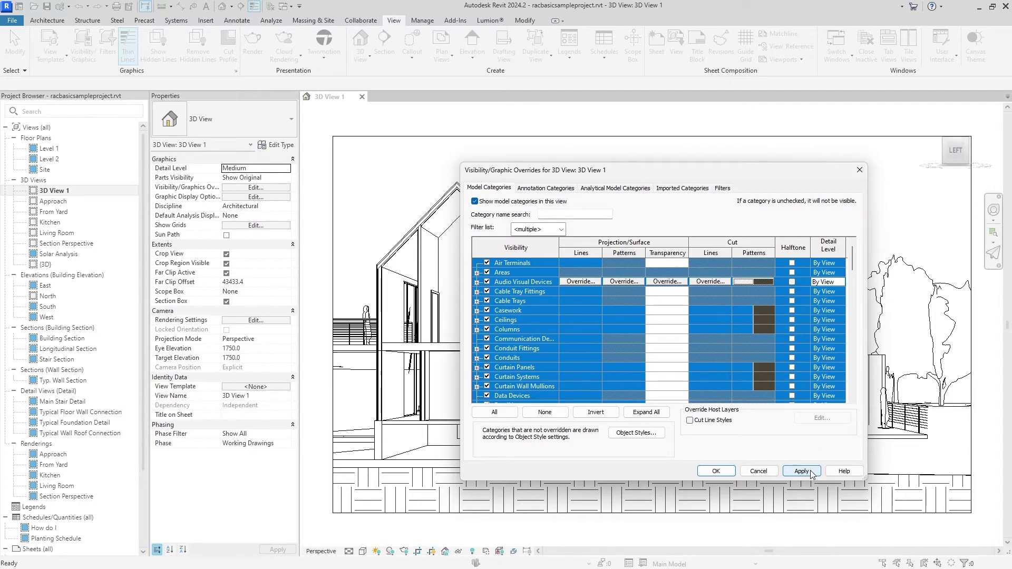
click(801, 471)
click(859, 170)
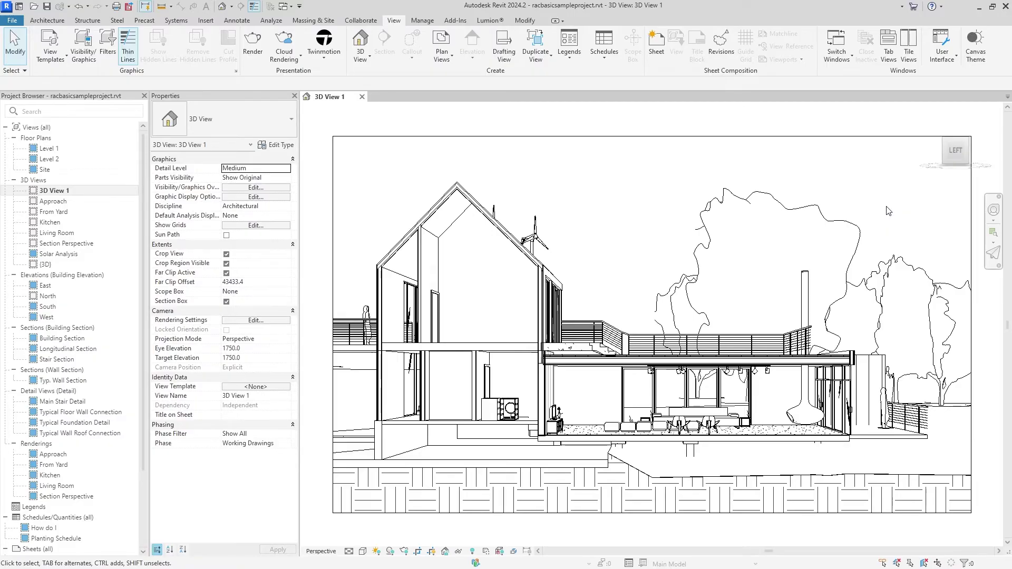
Reapply the solid dark grey-brown cut fill to every category and accept the overrides
key(v)
key(g)
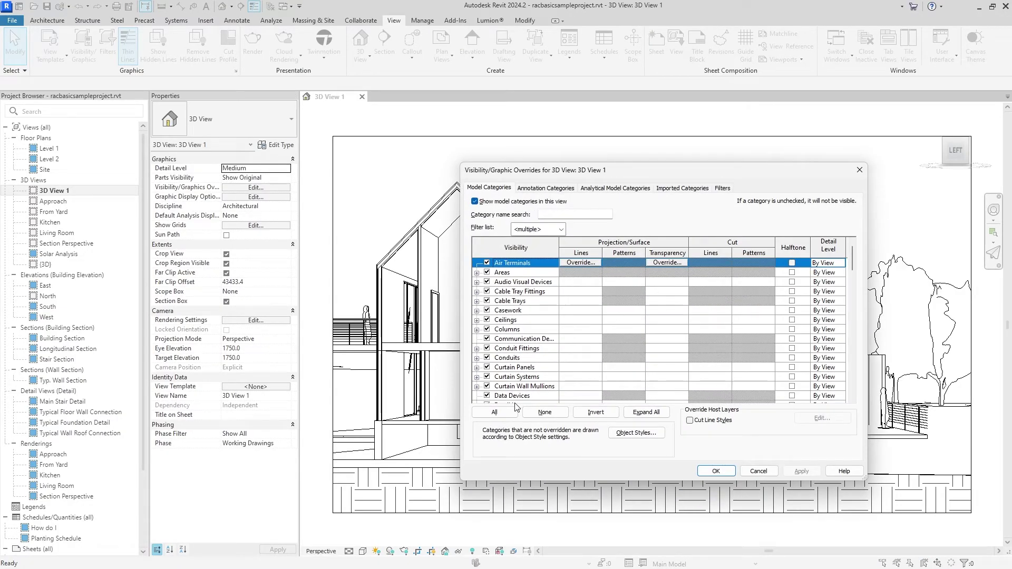
click(506, 412)
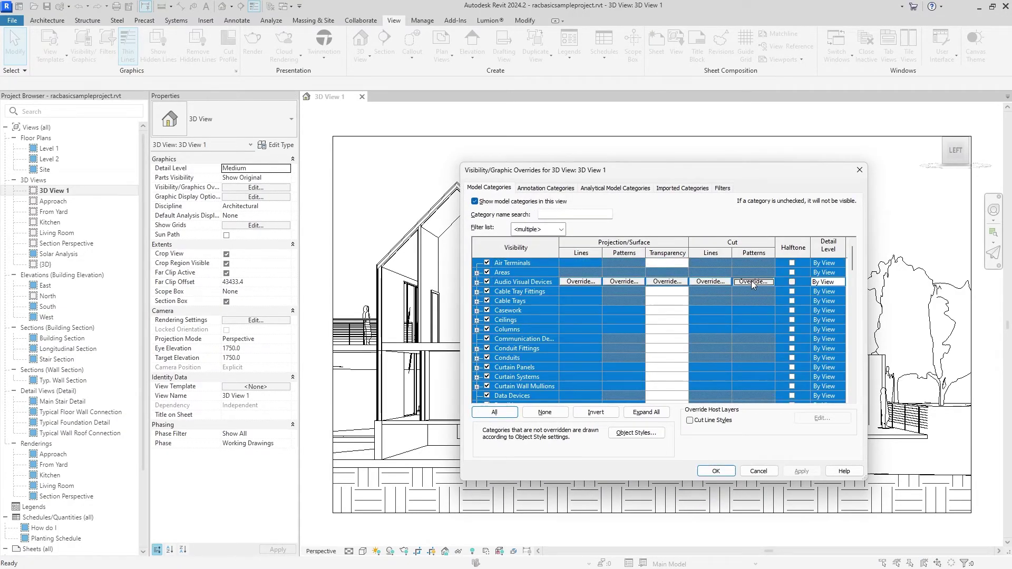
click(752, 282)
click(727, 336)
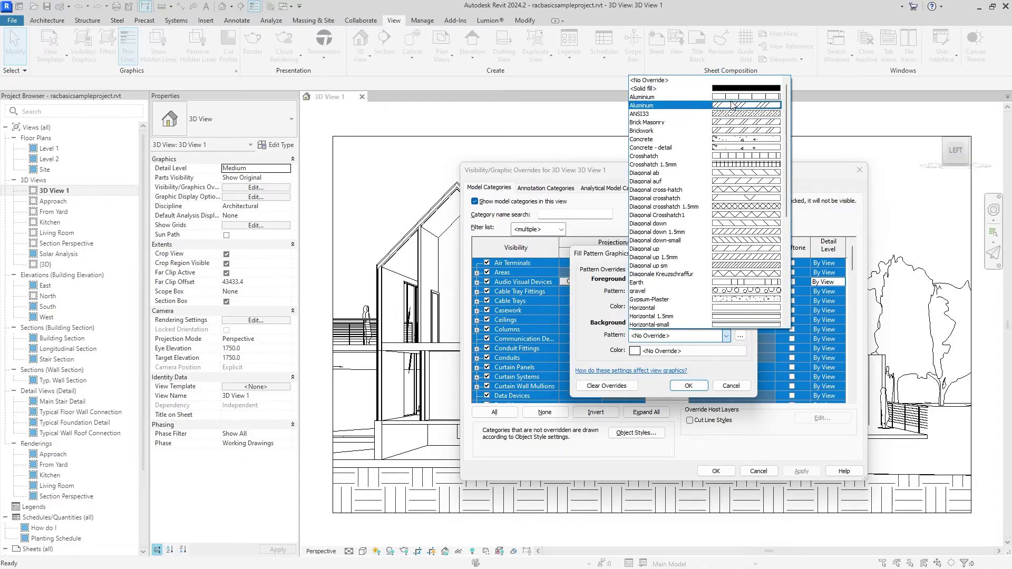
click(732, 89)
click(715, 351)
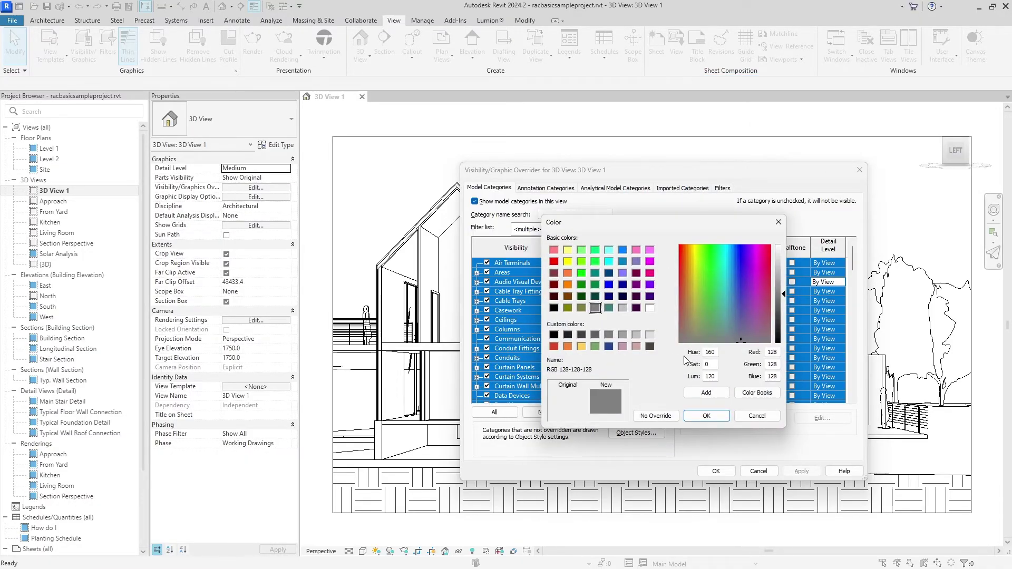
click(649, 346)
click(719, 417)
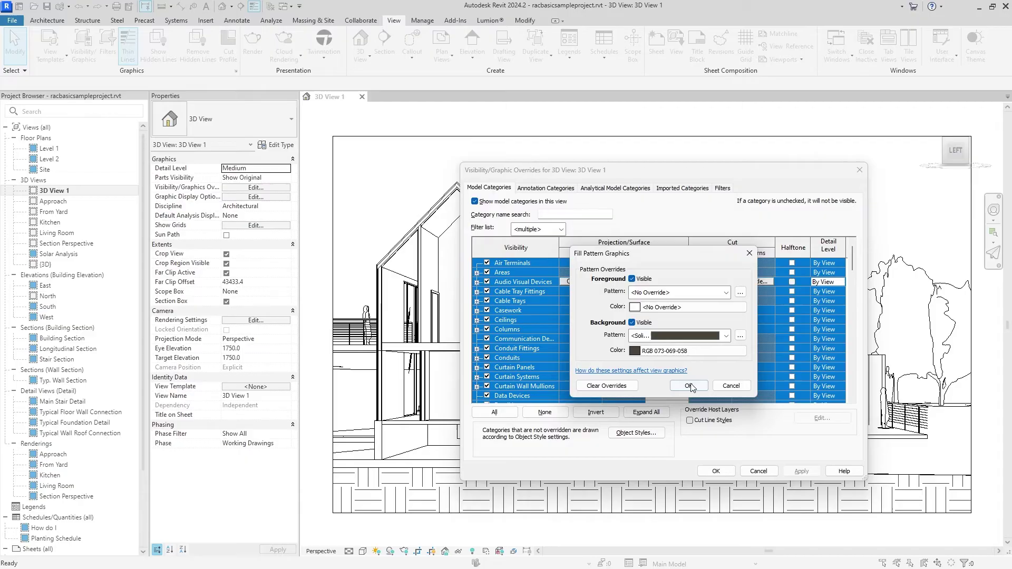
click(693, 384)
click(798, 470)
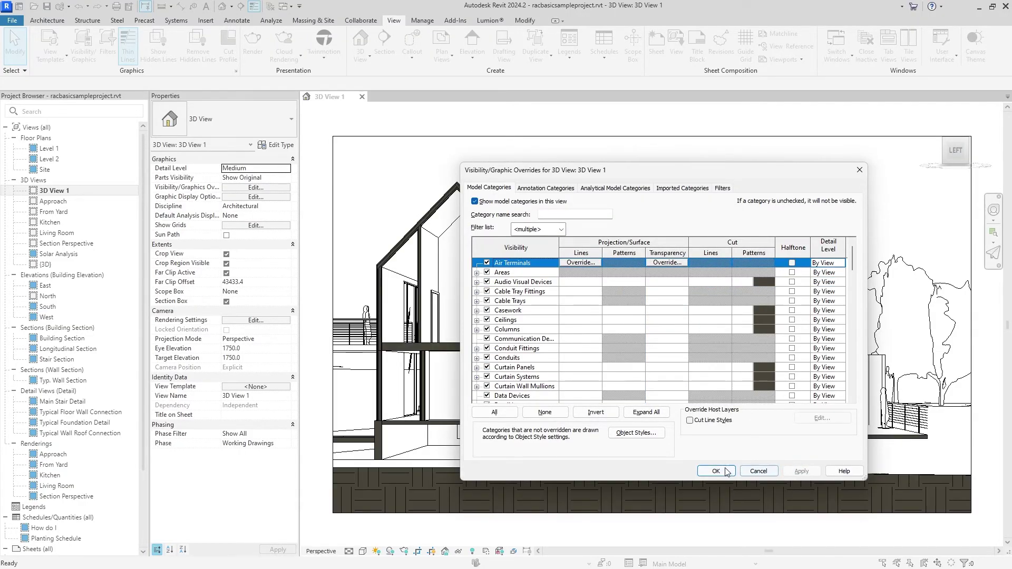
click(716, 471)
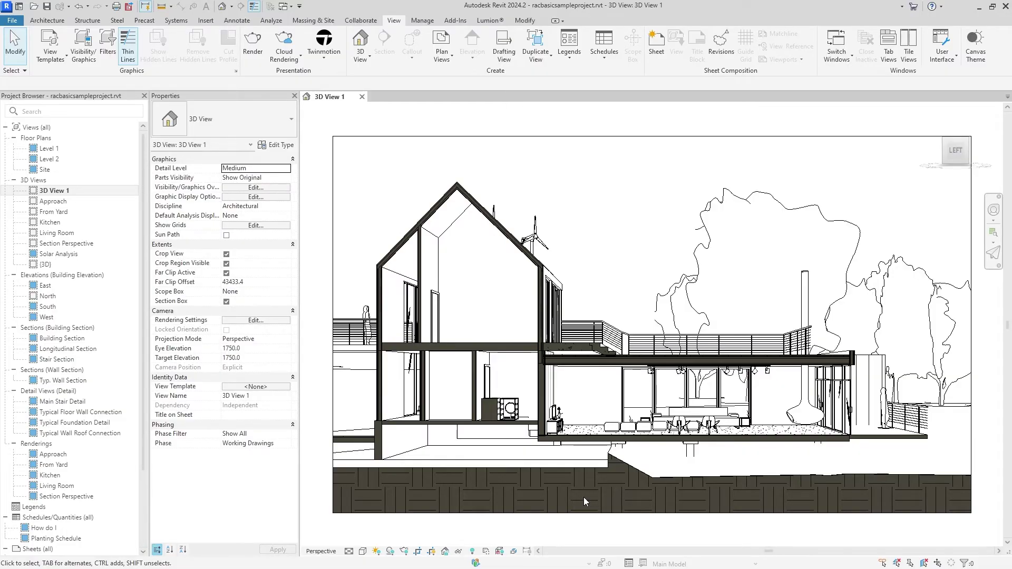
In Visibility/Graphics, clear the Topography cut pattern overrides and apply the change to 3D View 1
click(744, 478)
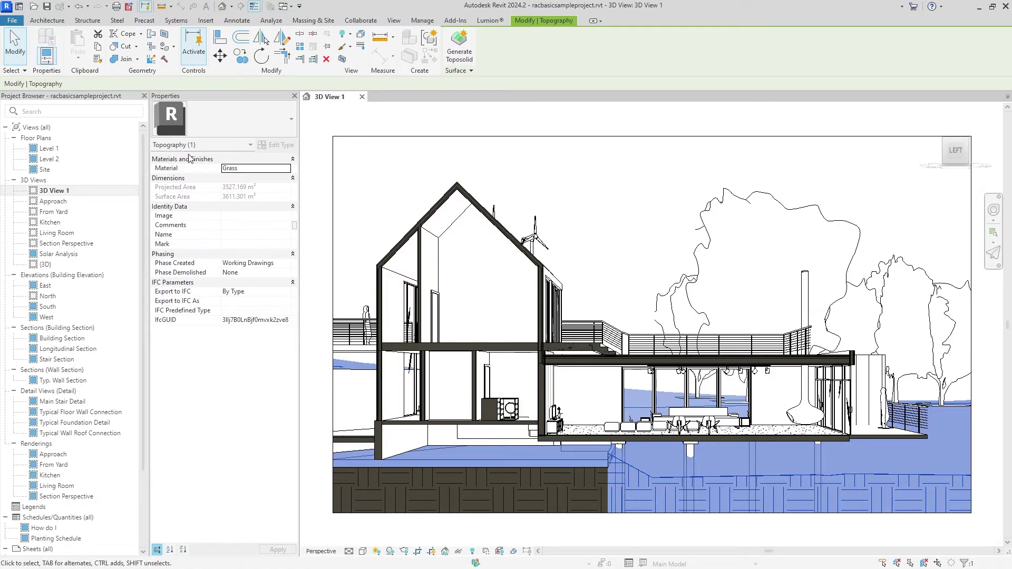
click(664, 227)
key(v)
key(v)
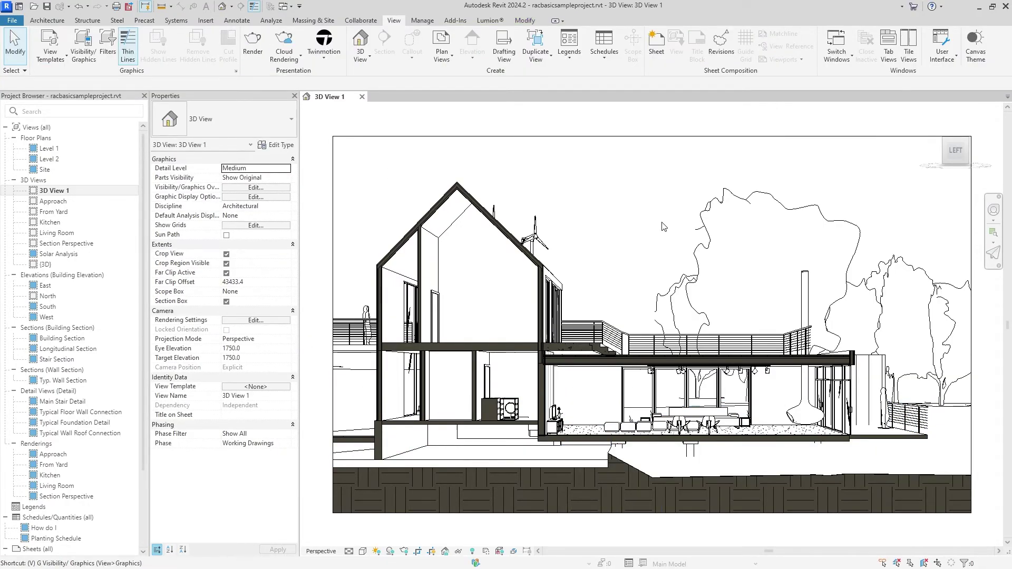
click(563, 215)
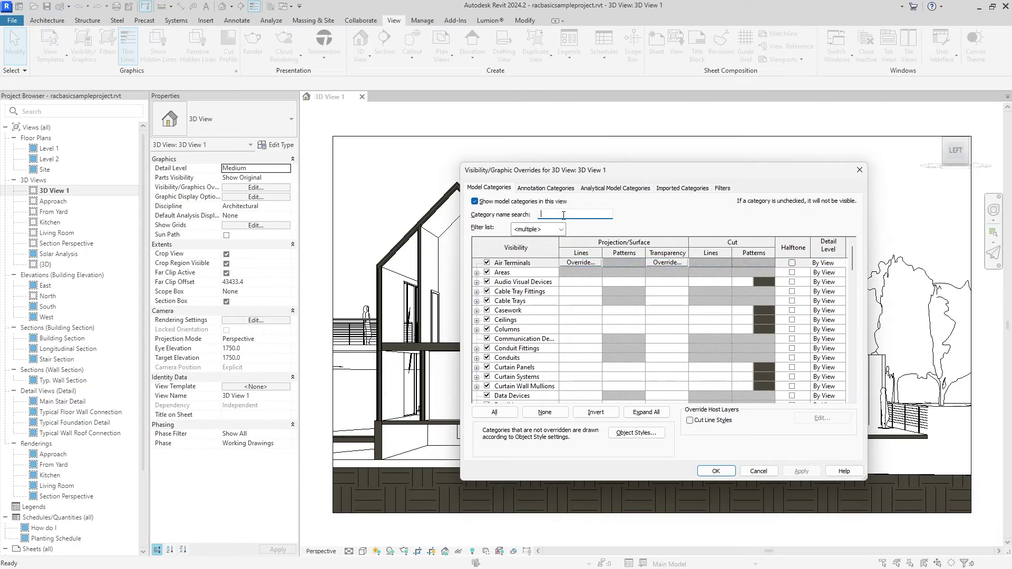
text(topo)
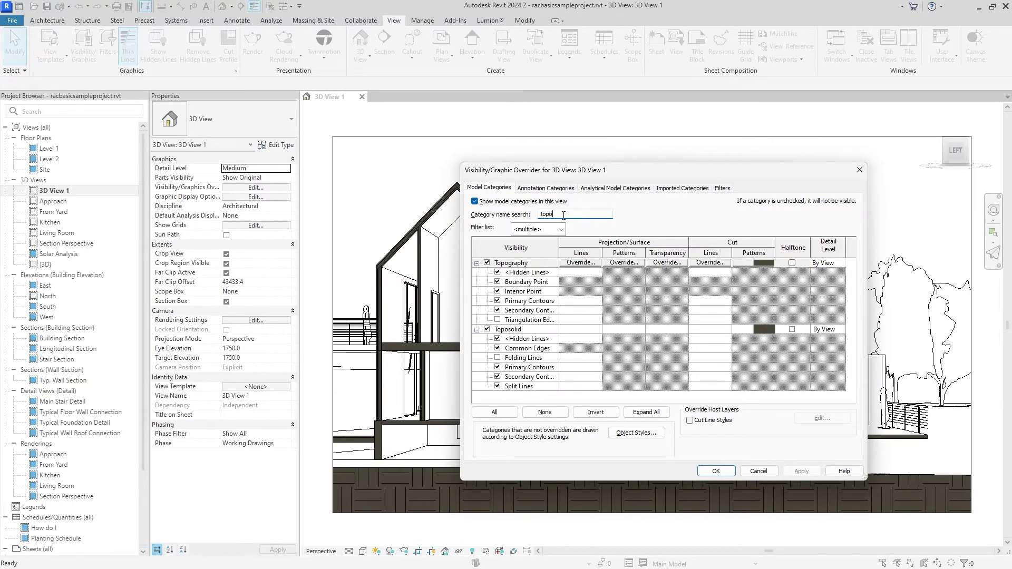
text(g)
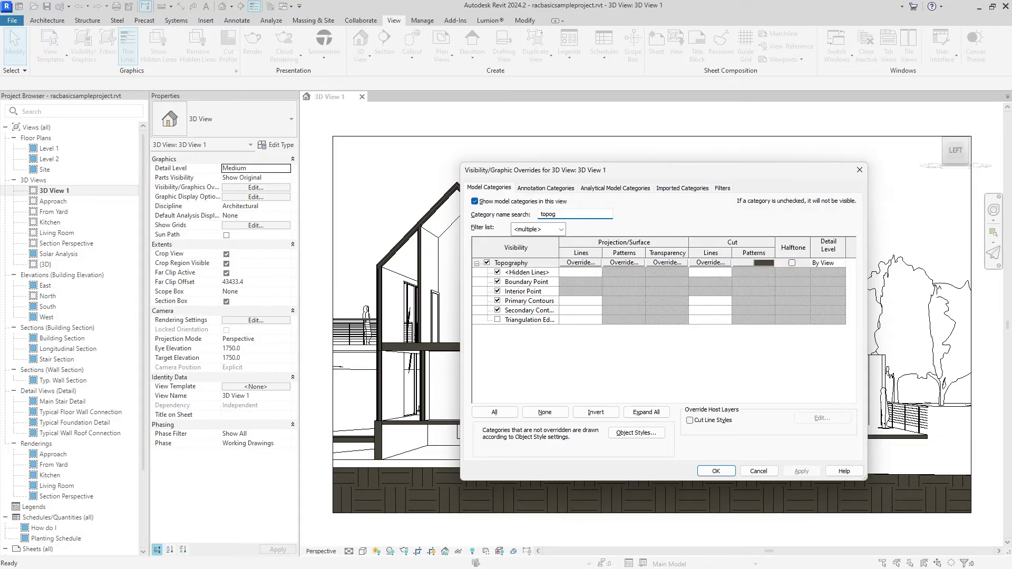
click(496, 412)
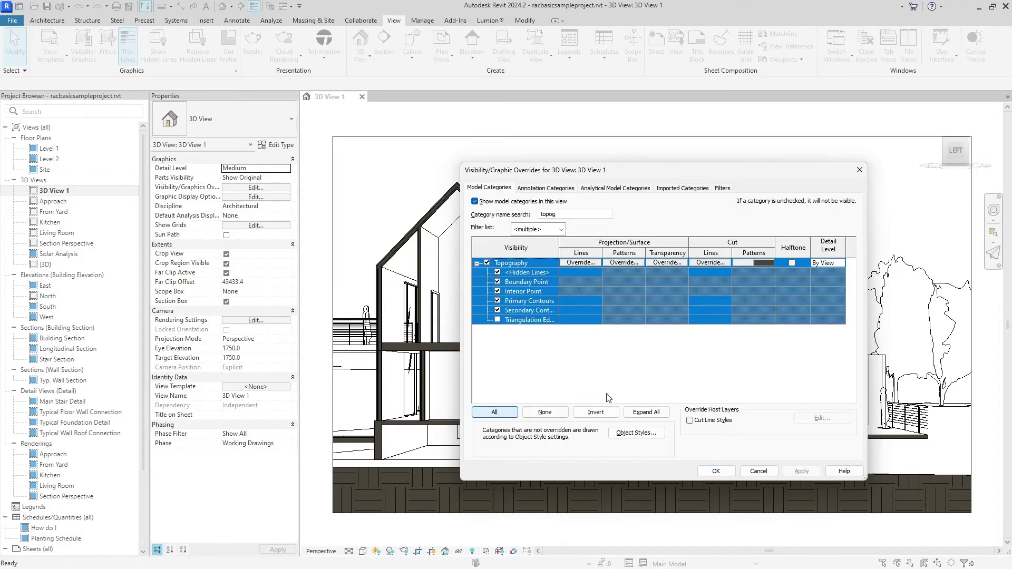
click(764, 263)
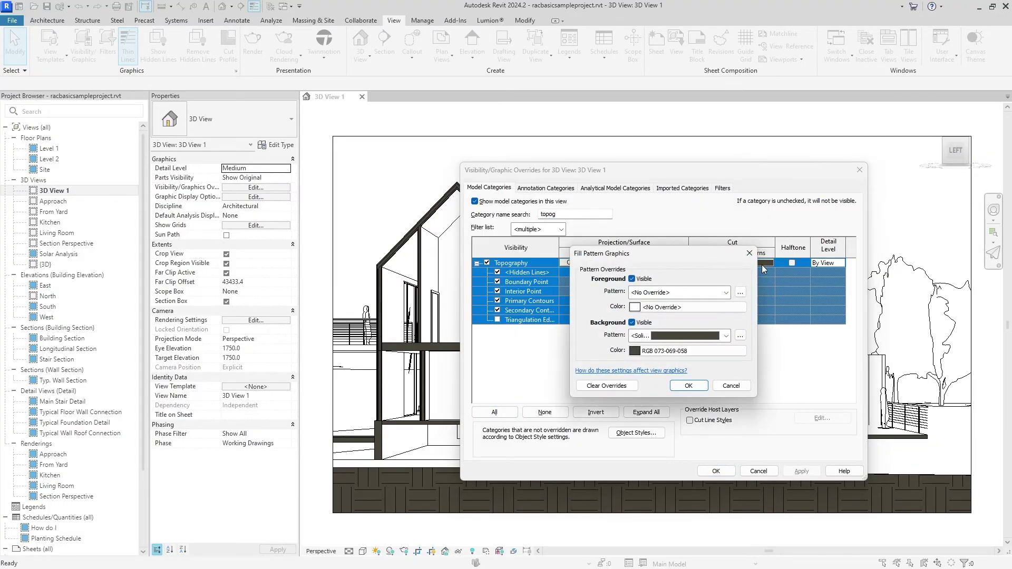
click(615, 386)
click(688, 386)
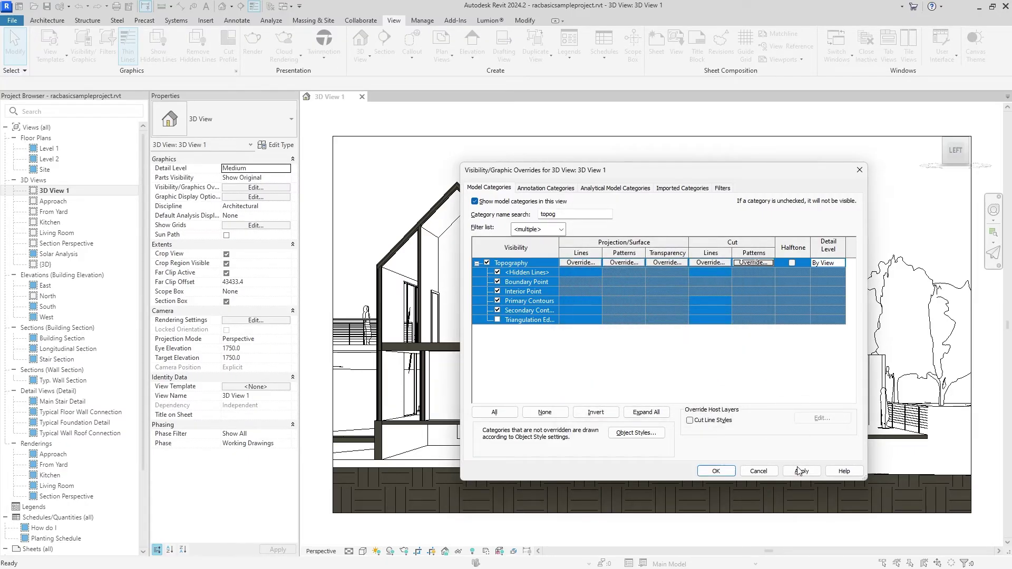
click(800, 470)
click(716, 471)
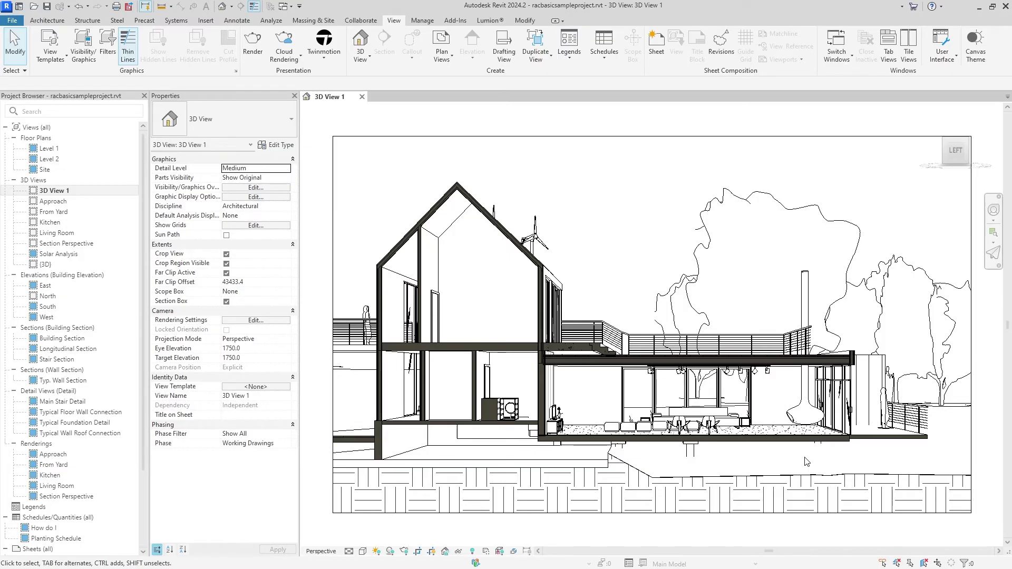
Turn on Ambient Shadows in Graphic Display Options, comparing the view with and without them
click(362, 551)
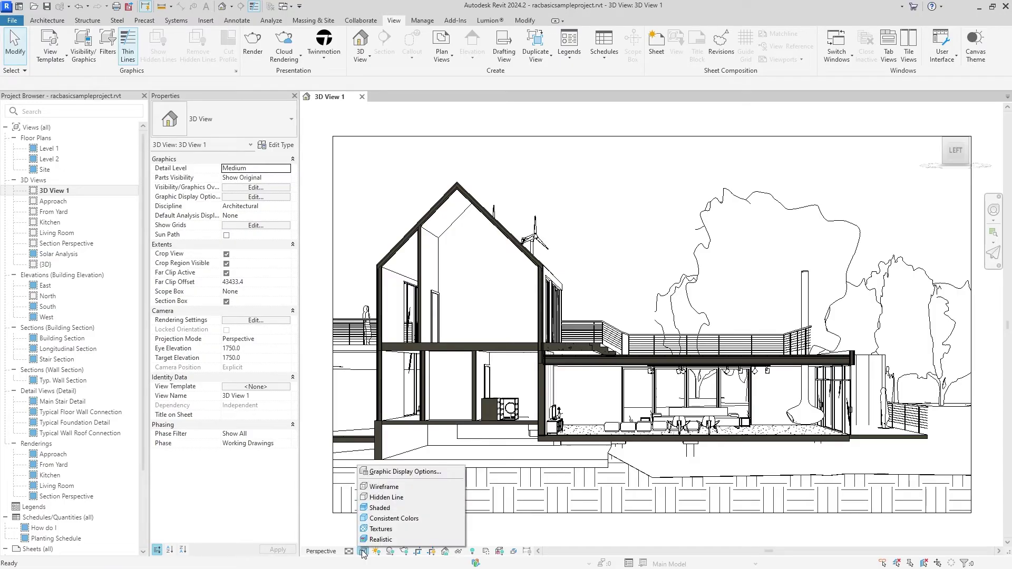
click(401, 472)
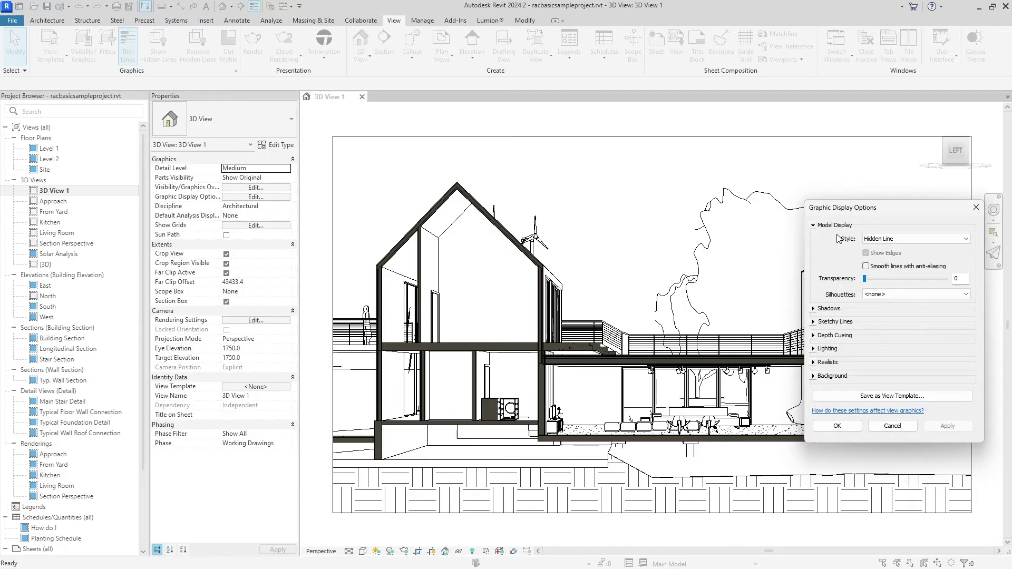
click(816, 309)
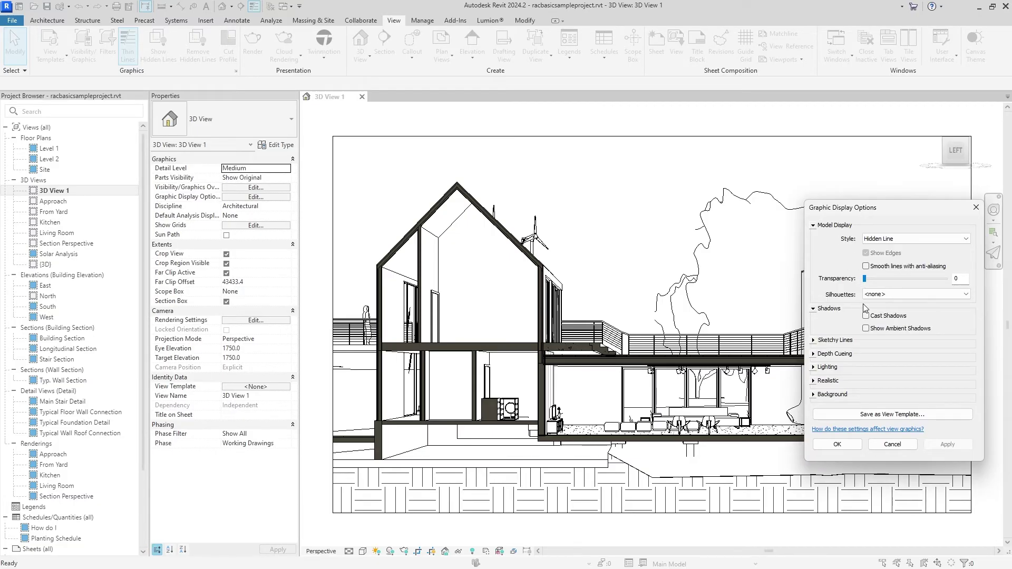
click(866, 328)
click(947, 445)
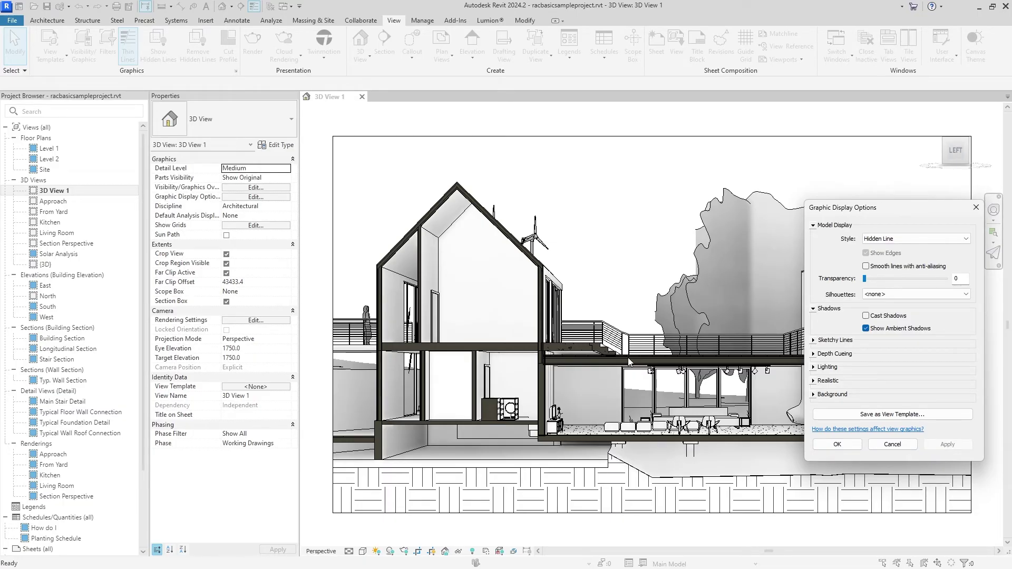
click(865, 328)
click(947, 444)
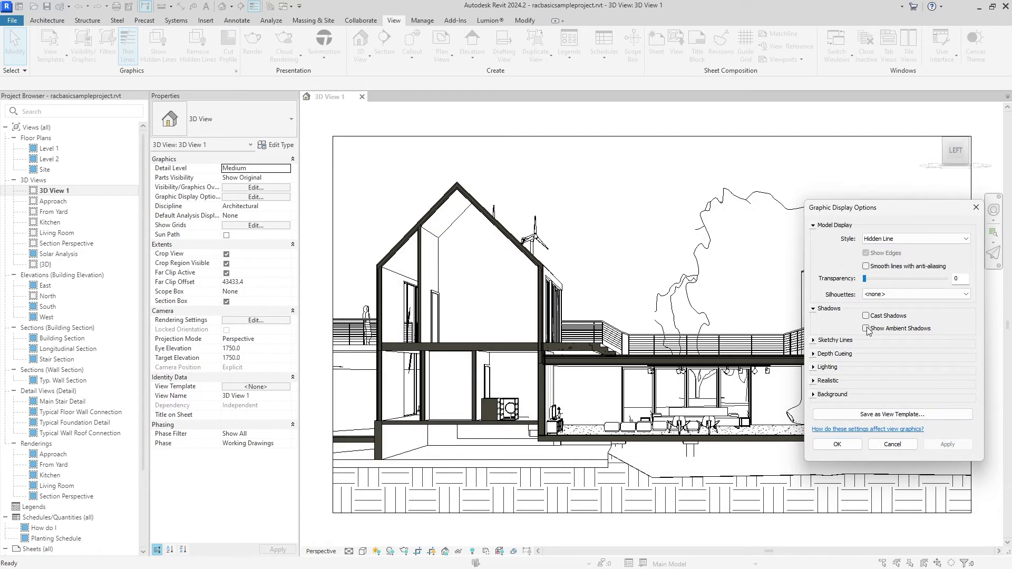
click(865, 328)
click(955, 446)
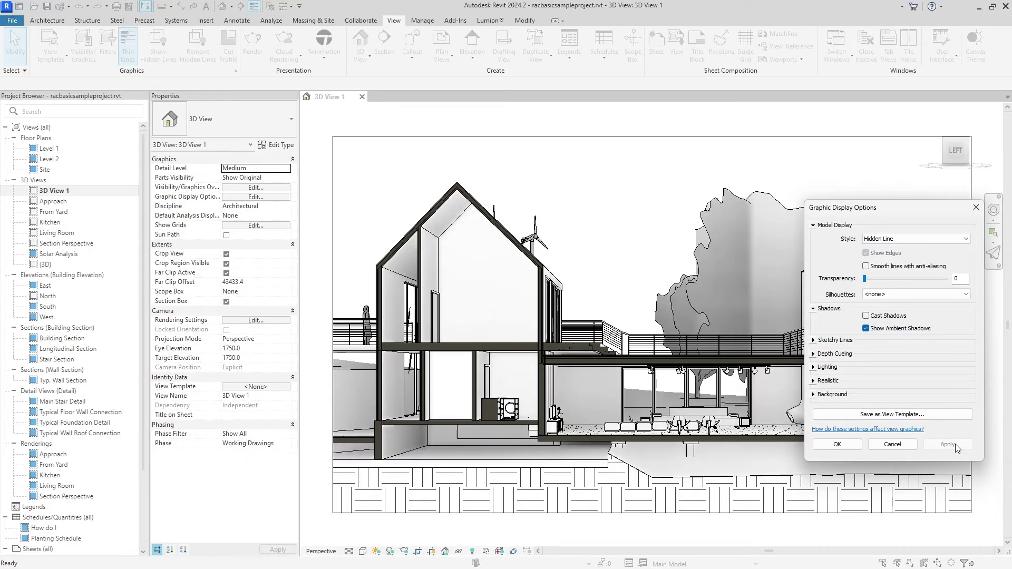
Add Cast Shadows and lower the Lighting shadow intensity to 25, then accept the settings
click(865, 315)
click(936, 445)
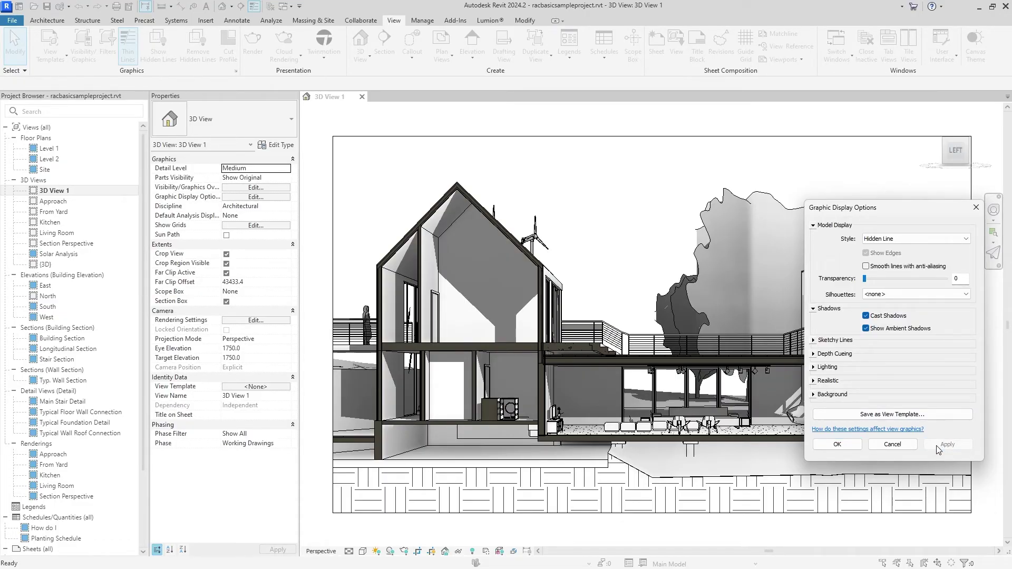
click(815, 368)
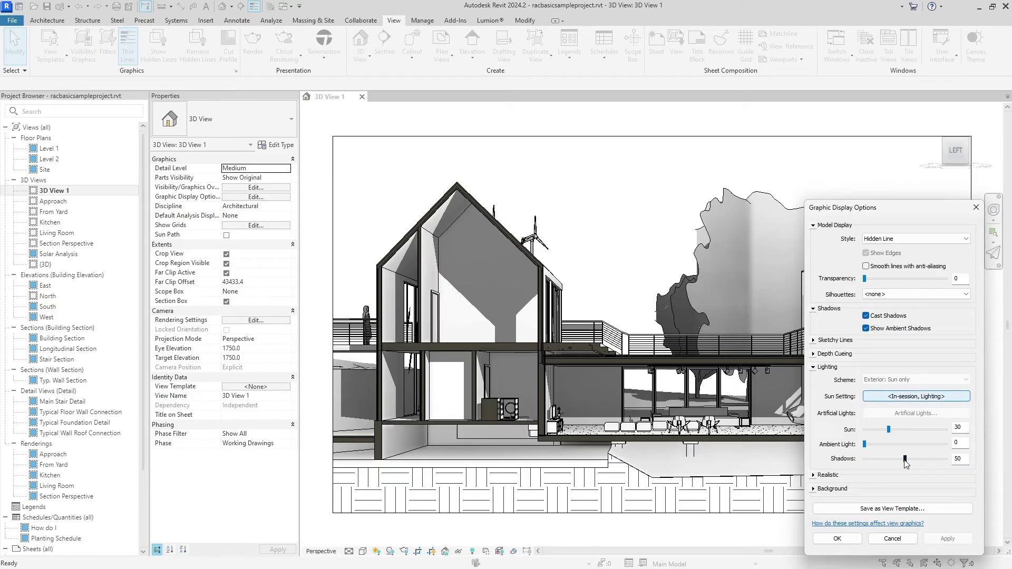
drag(906, 463, 886, 463)
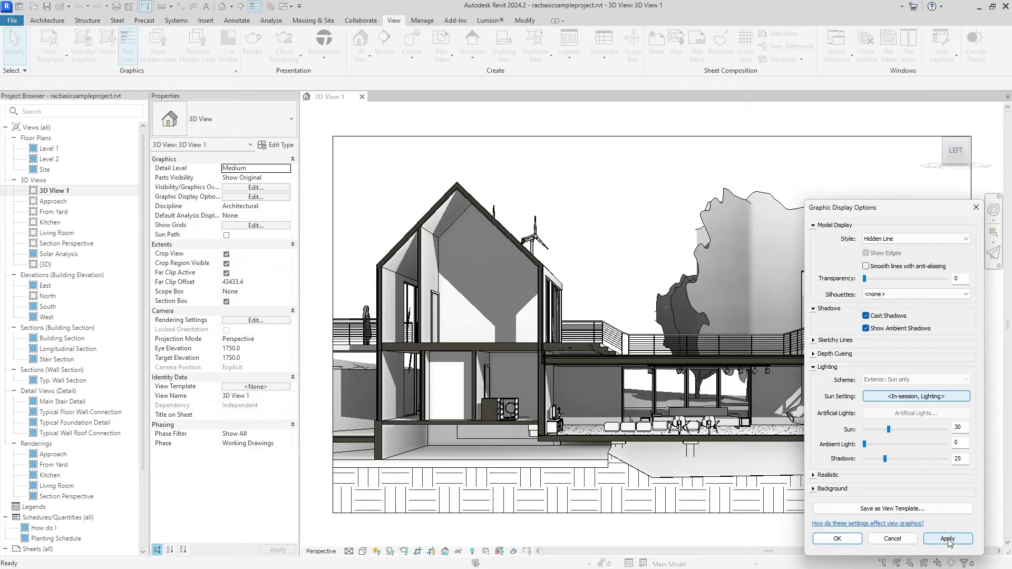
click(947, 538)
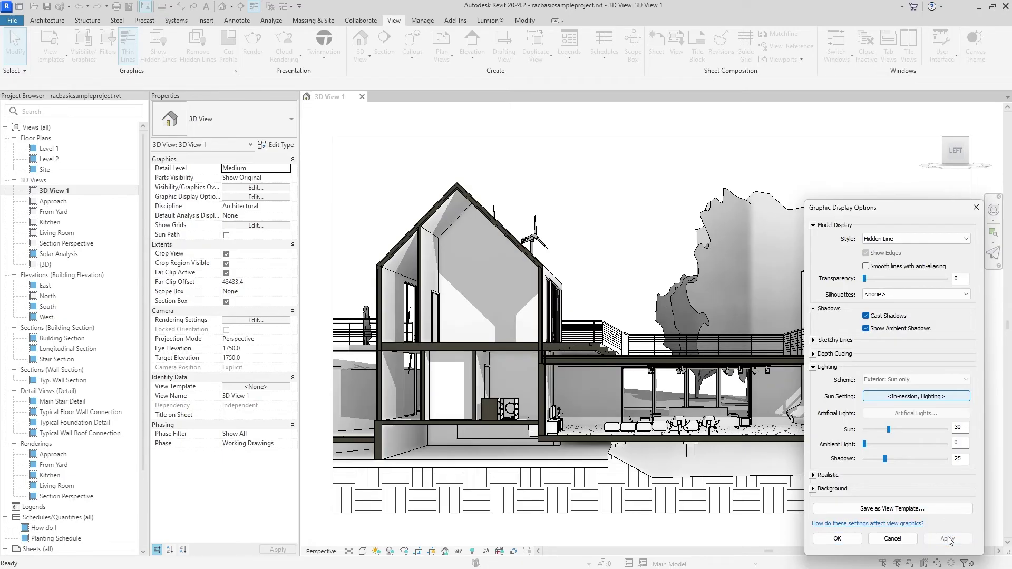
click(865, 315)
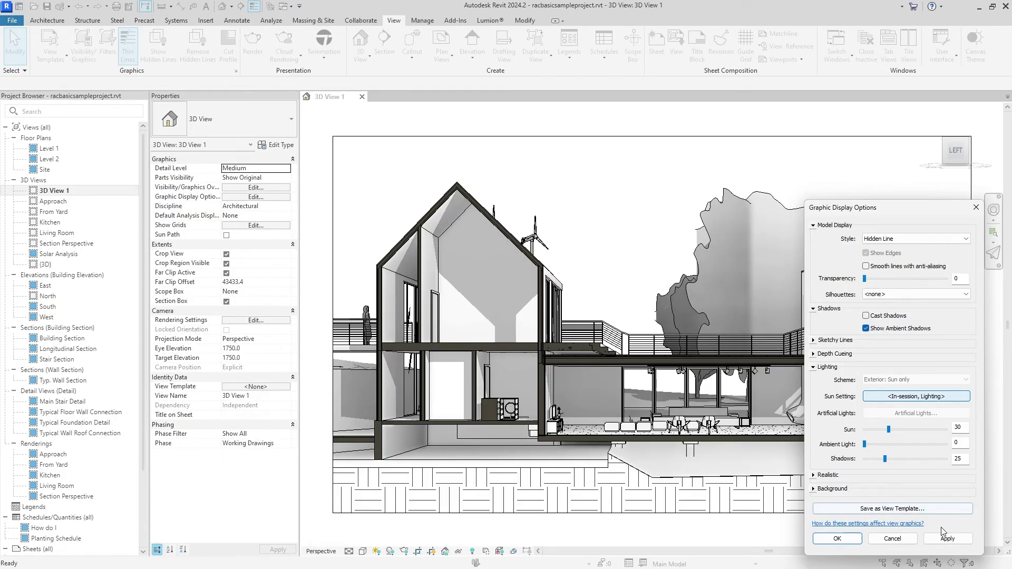
click(947, 539)
click(866, 315)
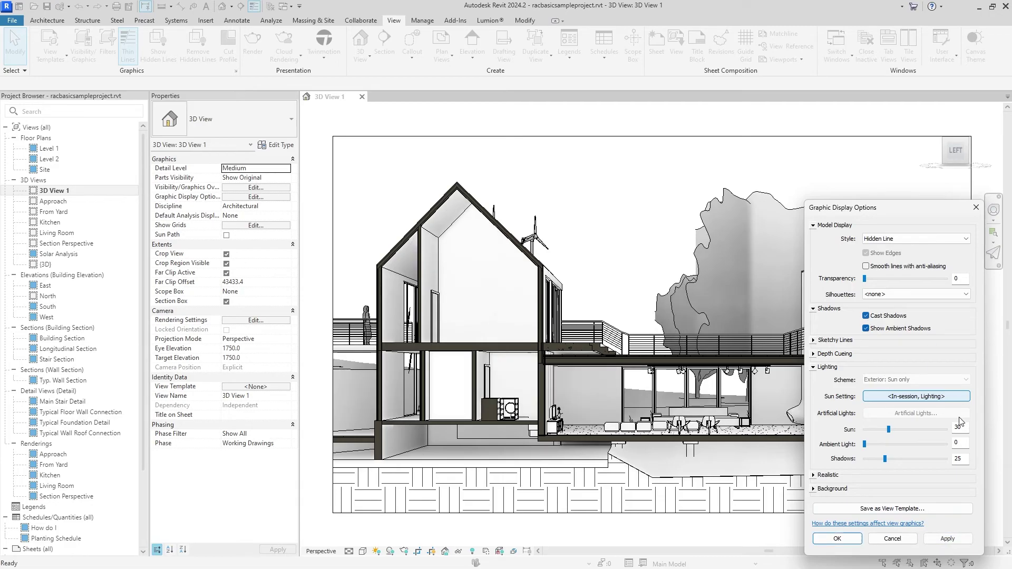
click(947, 538)
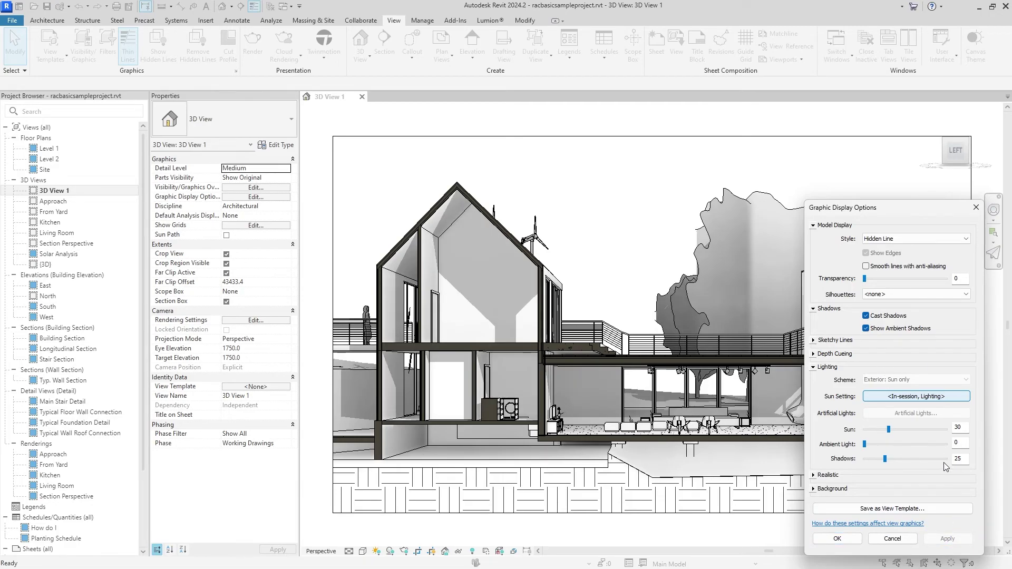
click(838, 538)
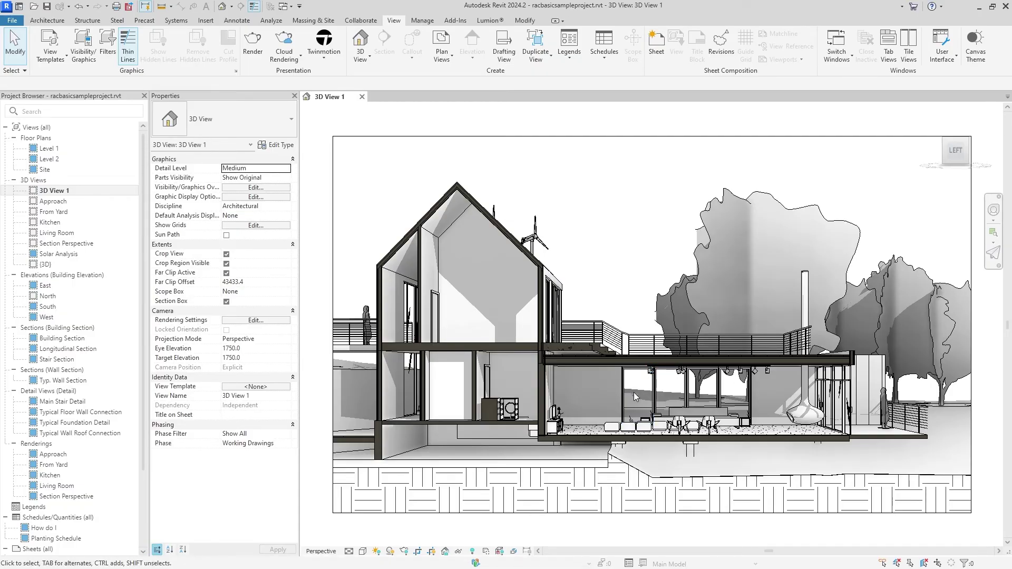
Set the camera's Eye Elevation and Target Elevation both to 5000 in Properties
click(256, 349)
text(500)
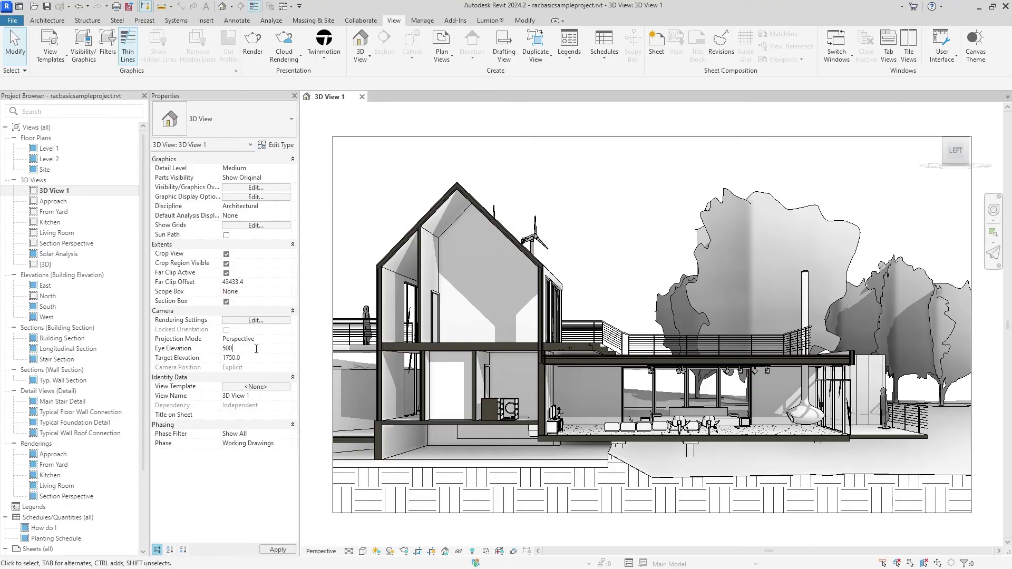
text(0)
key(Return)
click(277, 551)
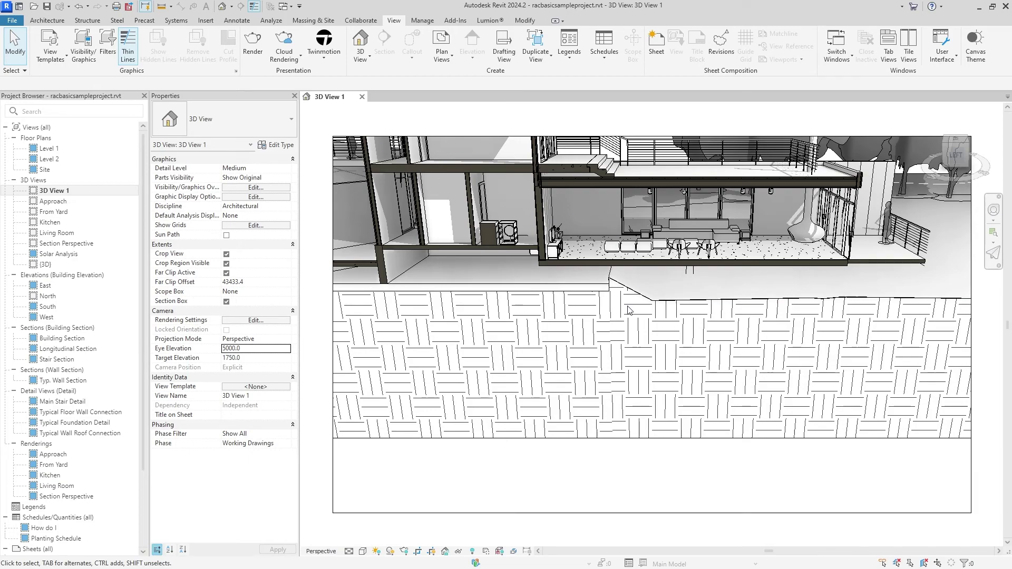
click(257, 358)
text(5000)
click(278, 549)
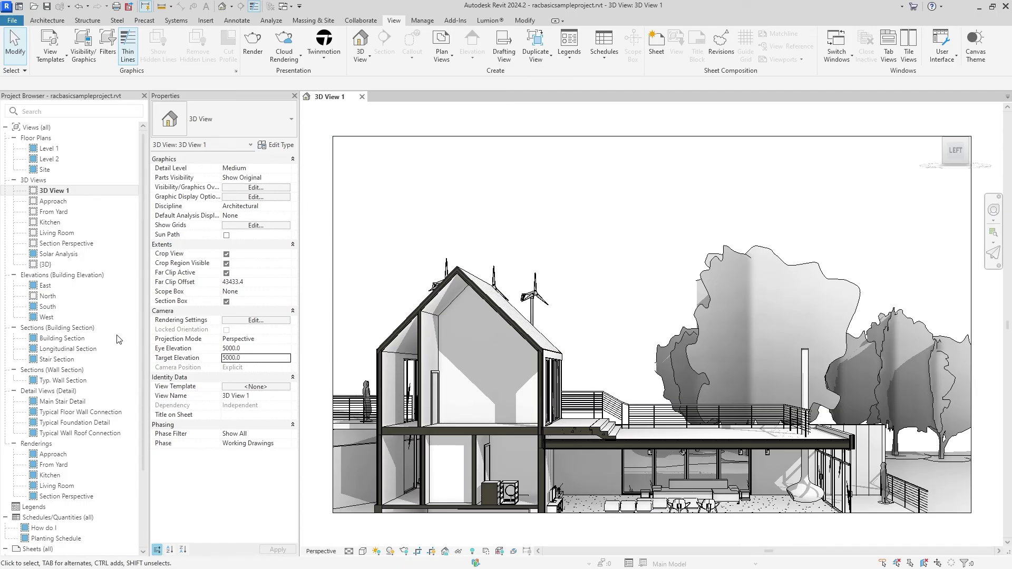
Check Level 2's 3000 elevation in the West elevation, then return to 3D View 1
double_click(47, 317)
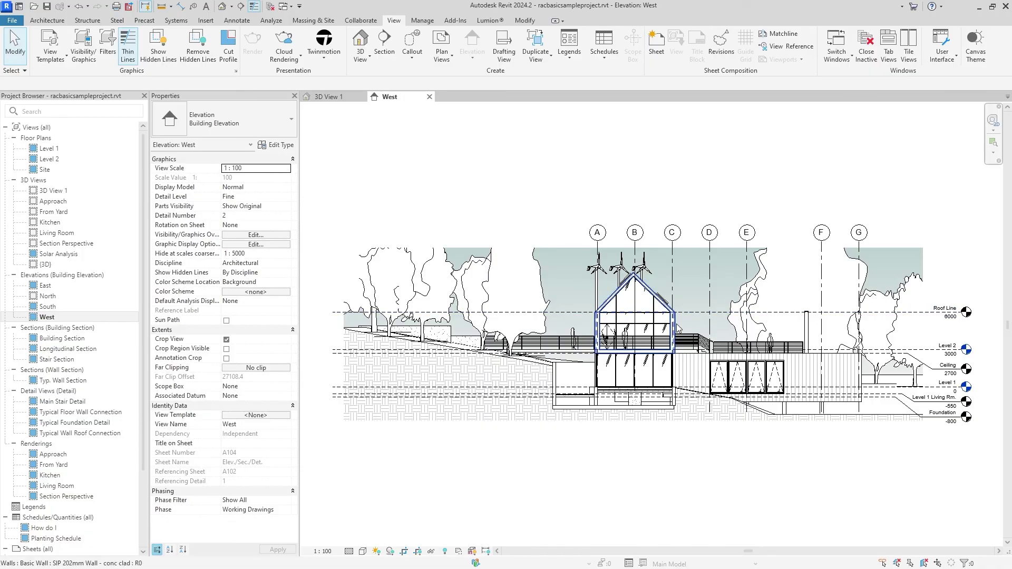
scroll(664, 316, up, 3)
middle_drag(691, 363, 582, 357)
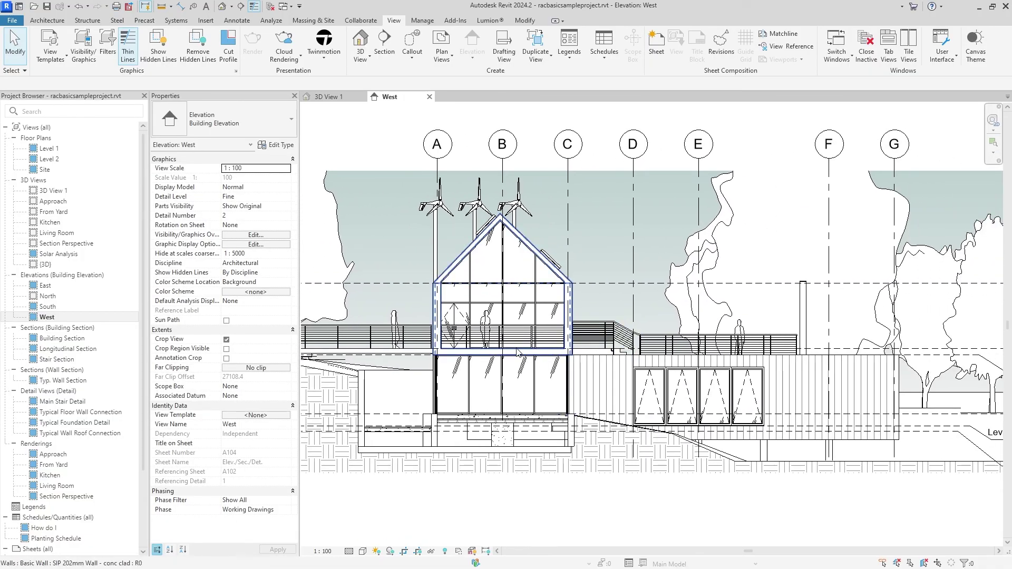
middle_drag(733, 356, 464, 360)
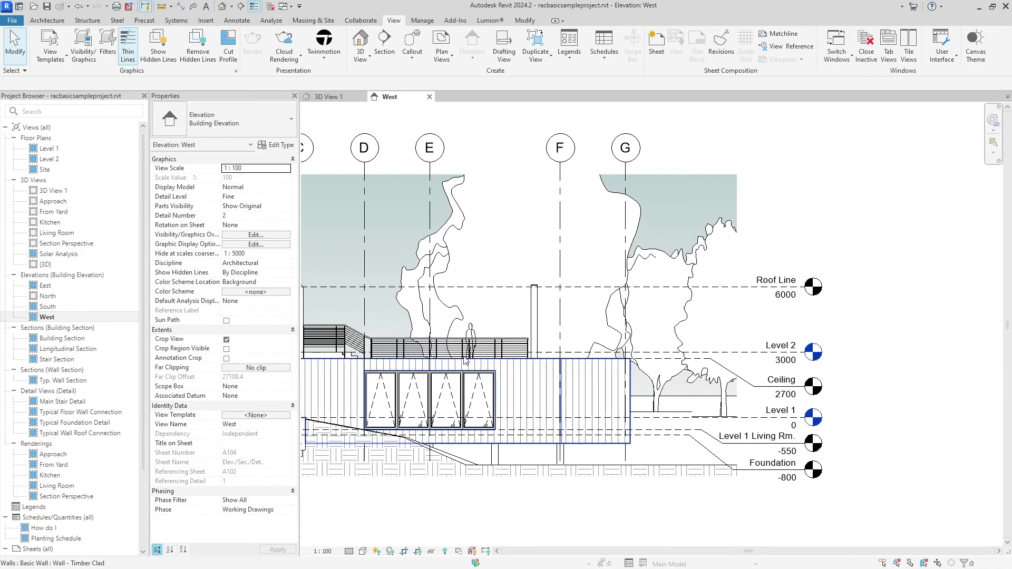
right_click(760, 364)
click(811, 363)
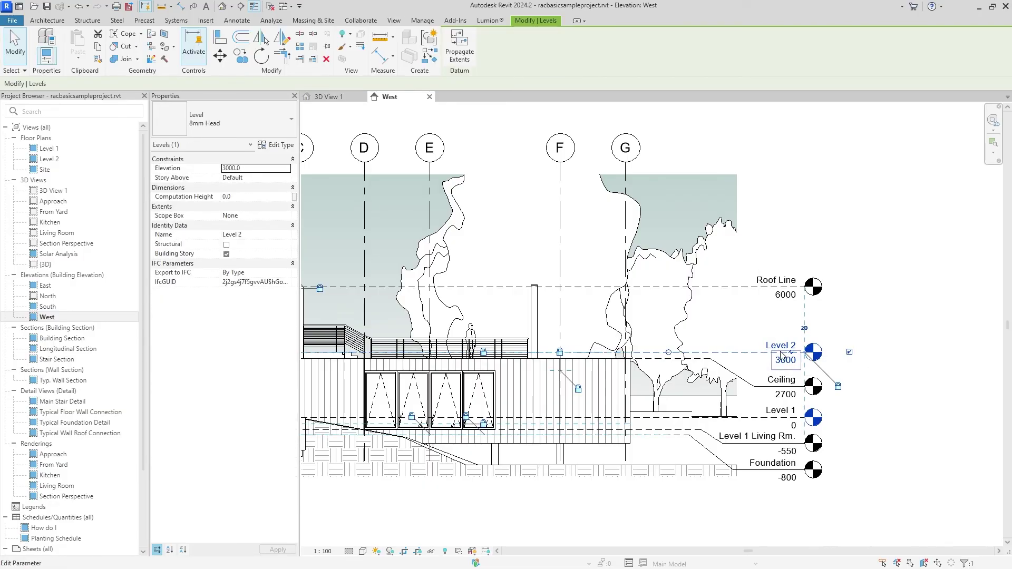
click(885, 379)
click(334, 100)
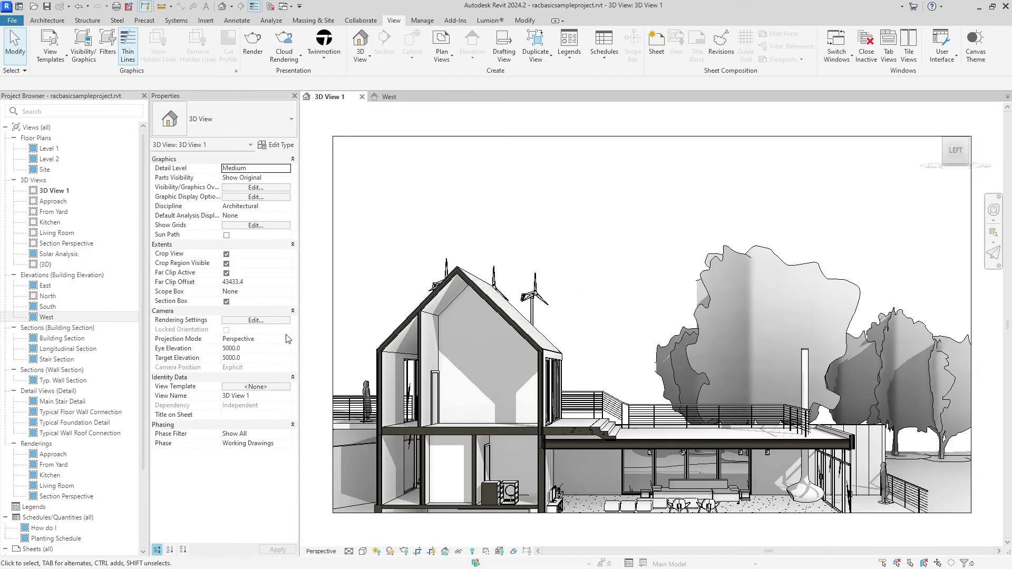
Set the camera's Eye Elevation and Target Elevation both to 3000
click(263, 348)
text(3000)
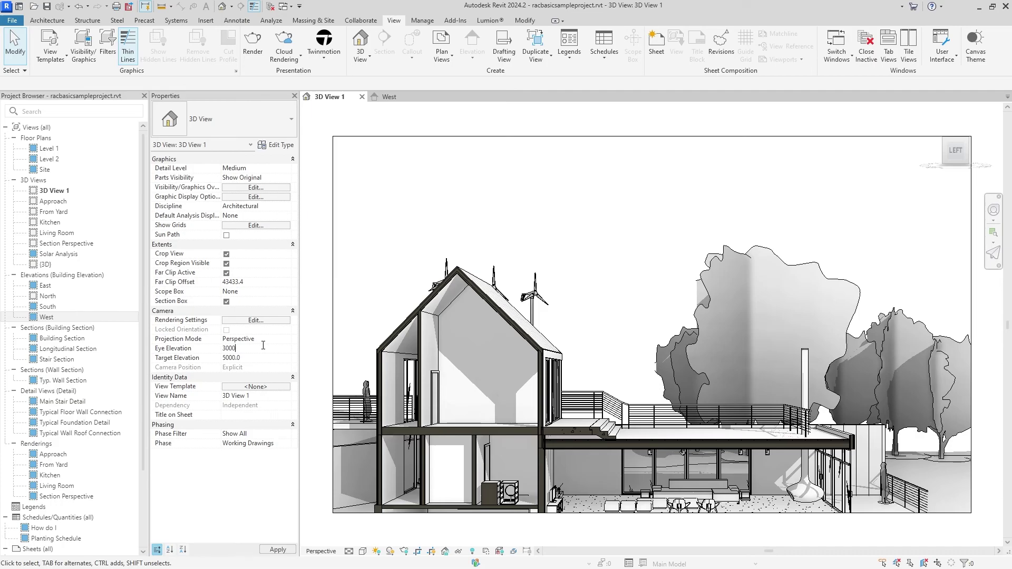
key(Tab)
double_click(259, 358)
text(3000)
key(Return)
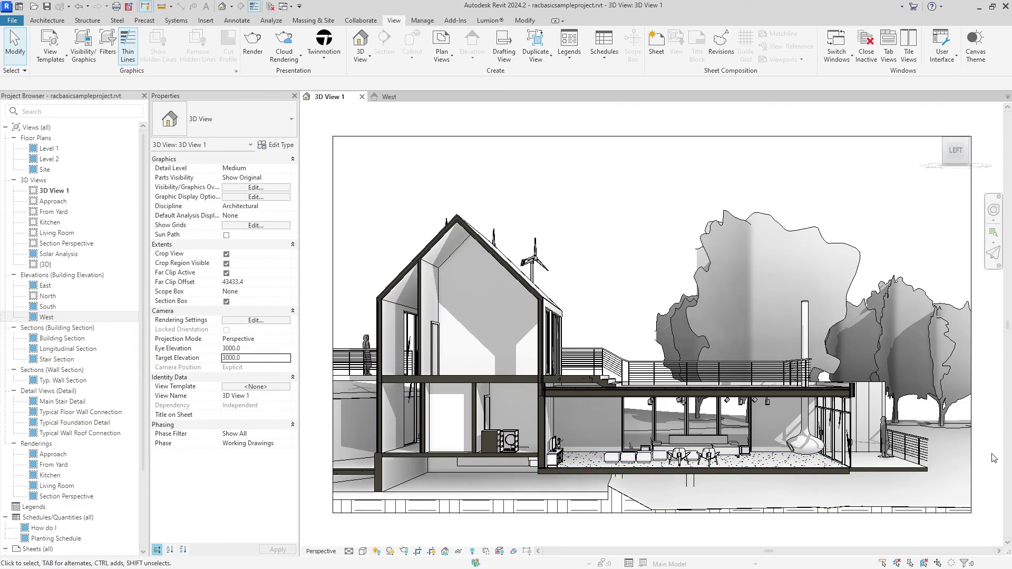
Drag the crop frame's bottom edge downward to extend the frame
middle_drag(757, 380, 767, 358)
scroll(674, 414, down, 2)
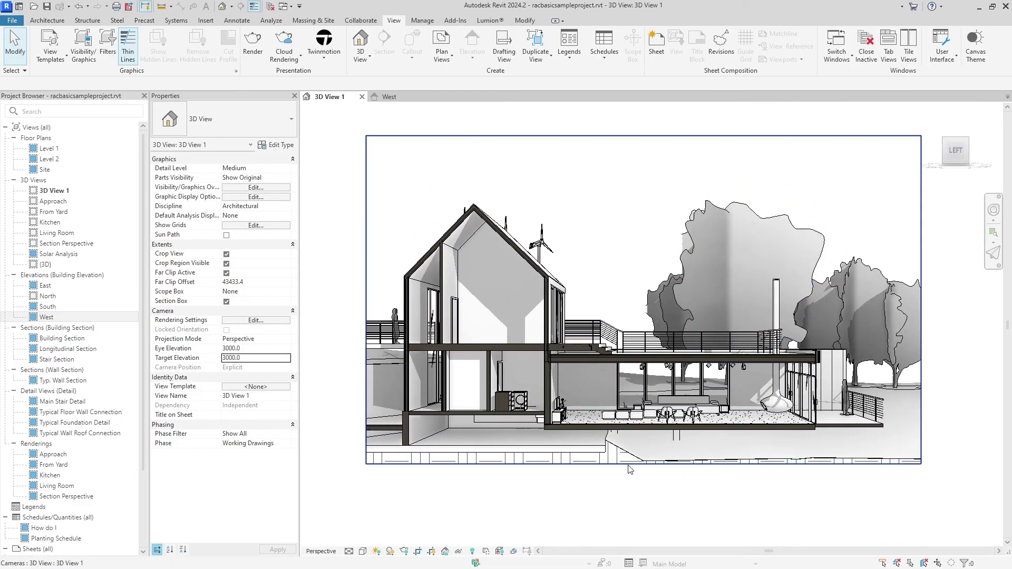
click(582, 465)
drag(642, 463, 644, 488)
click(833, 522)
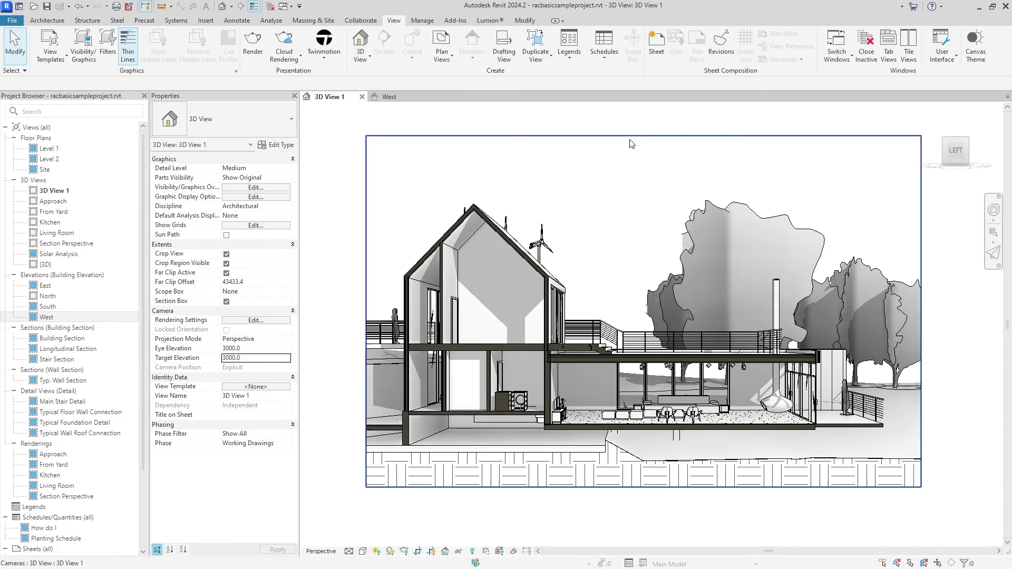
Lower the crop frame's top edge and zoom to fit the cropped view (ZF)
click(642, 136)
drag(643, 137, 644, 169)
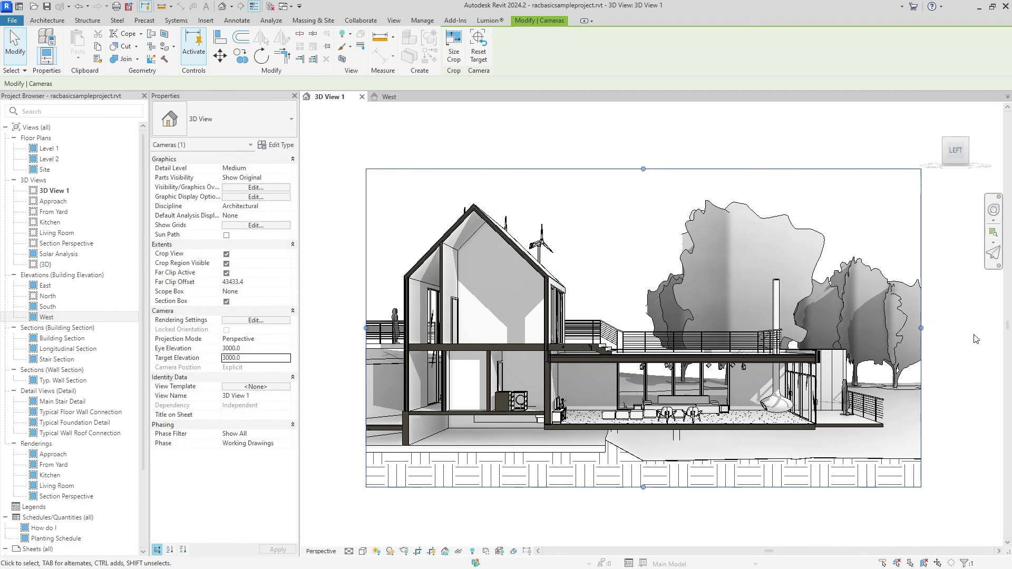
click(971, 342)
key(z)
key(f)
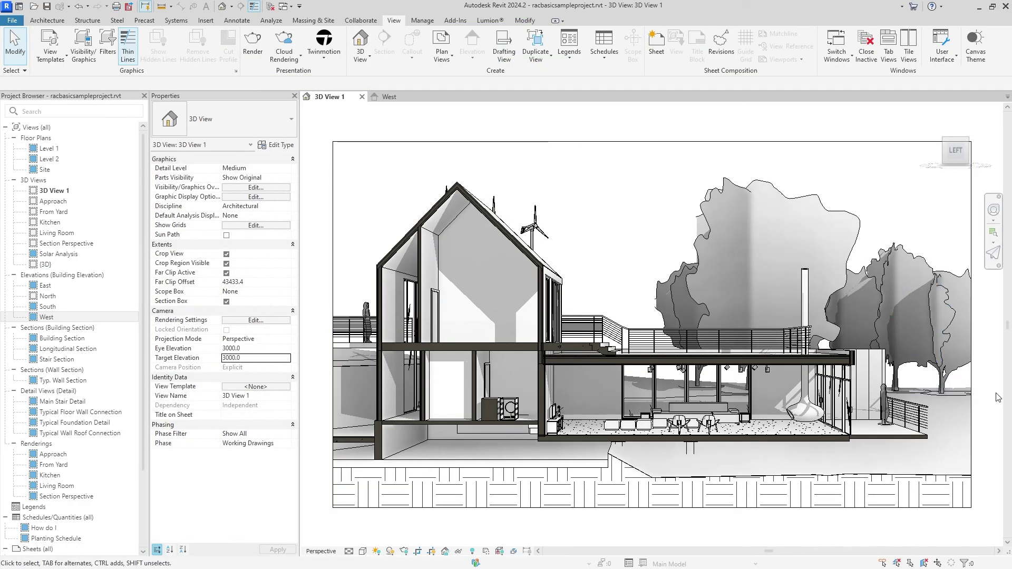